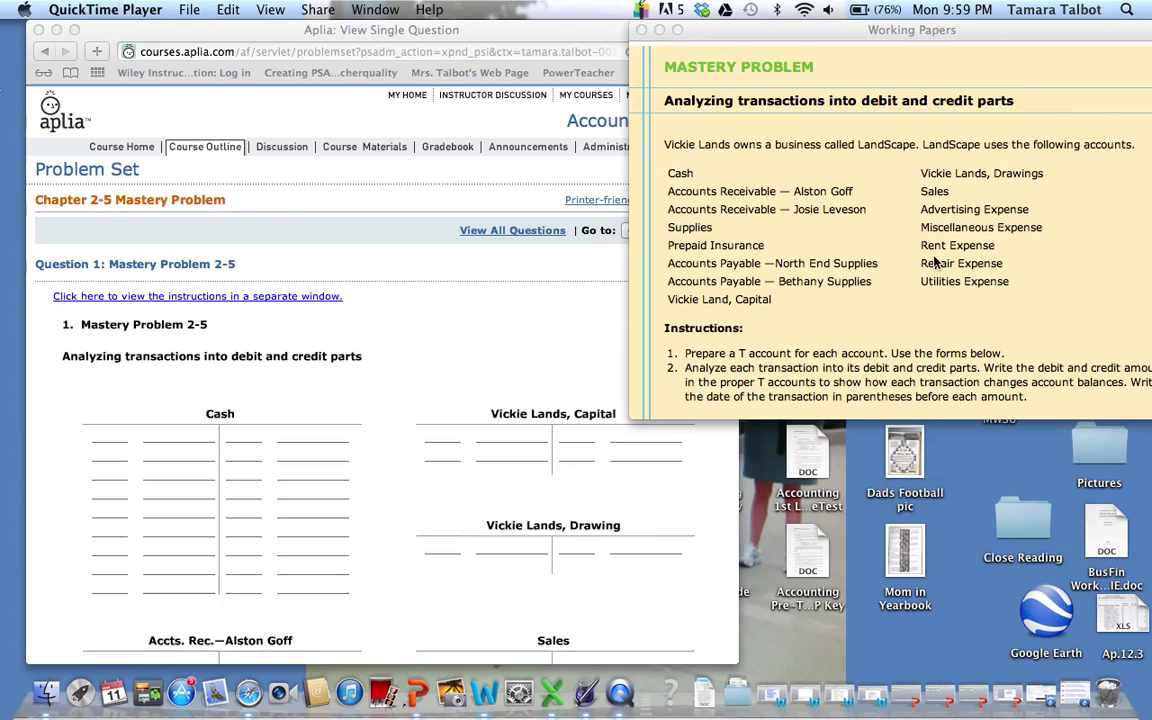
Review the account list, the instructions and the June transactions in the Working Papers window
scroll(908, 294, down, 2)
scroll(908, 294, down, 8)
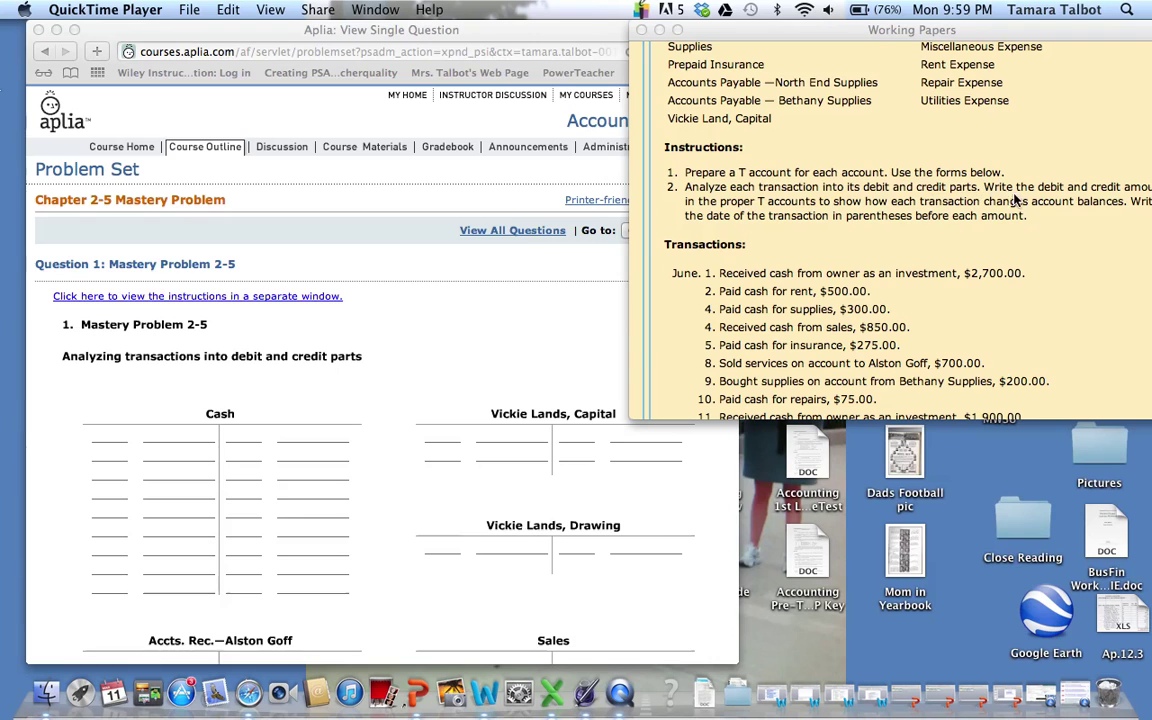
scroll(1041, 254, right, 1)
scroll(1041, 254, right, 3)
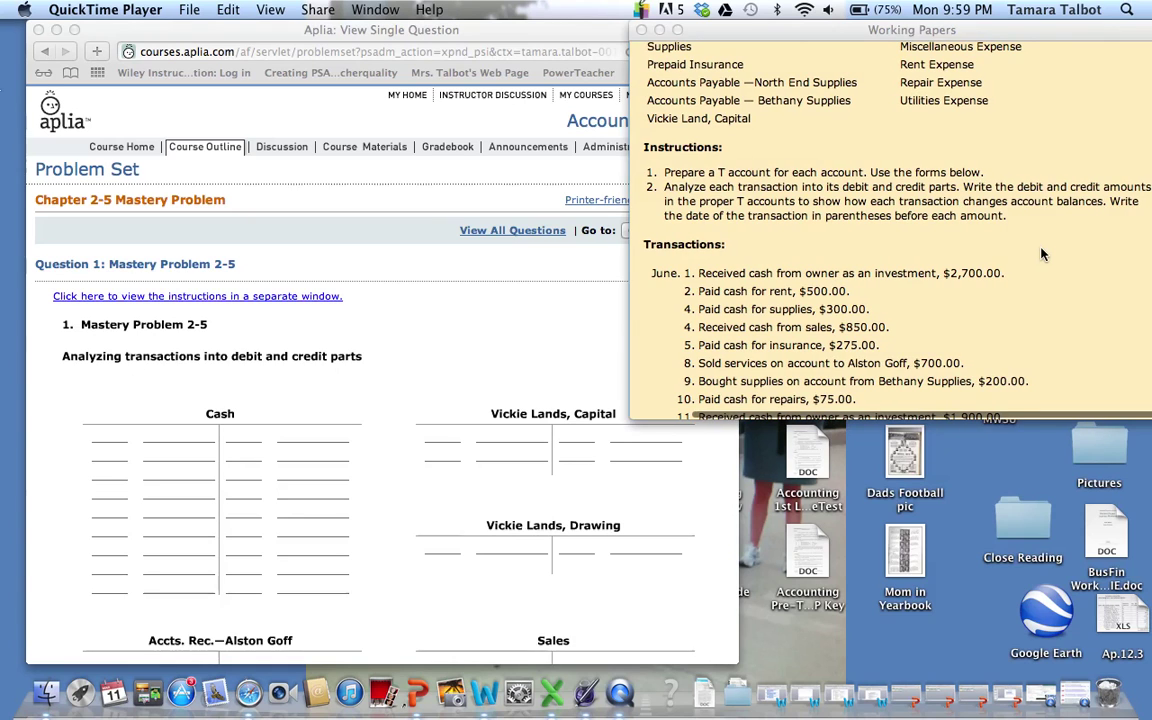
scroll(1008, 249, left, 2)
scroll(1050, 278, down, 2)
scroll(1087, 286, down, 5)
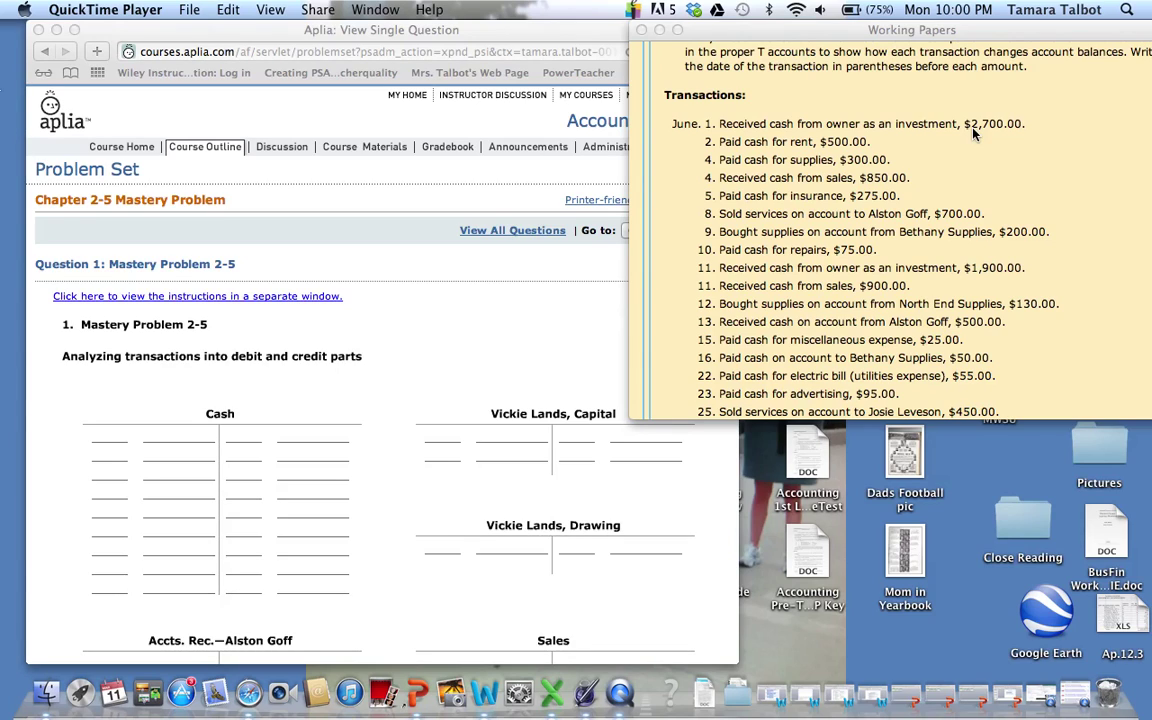
Record the June 1 owner investment on the debit side of the Cash account with date (1) and amount 2,700.00
click(116, 441)
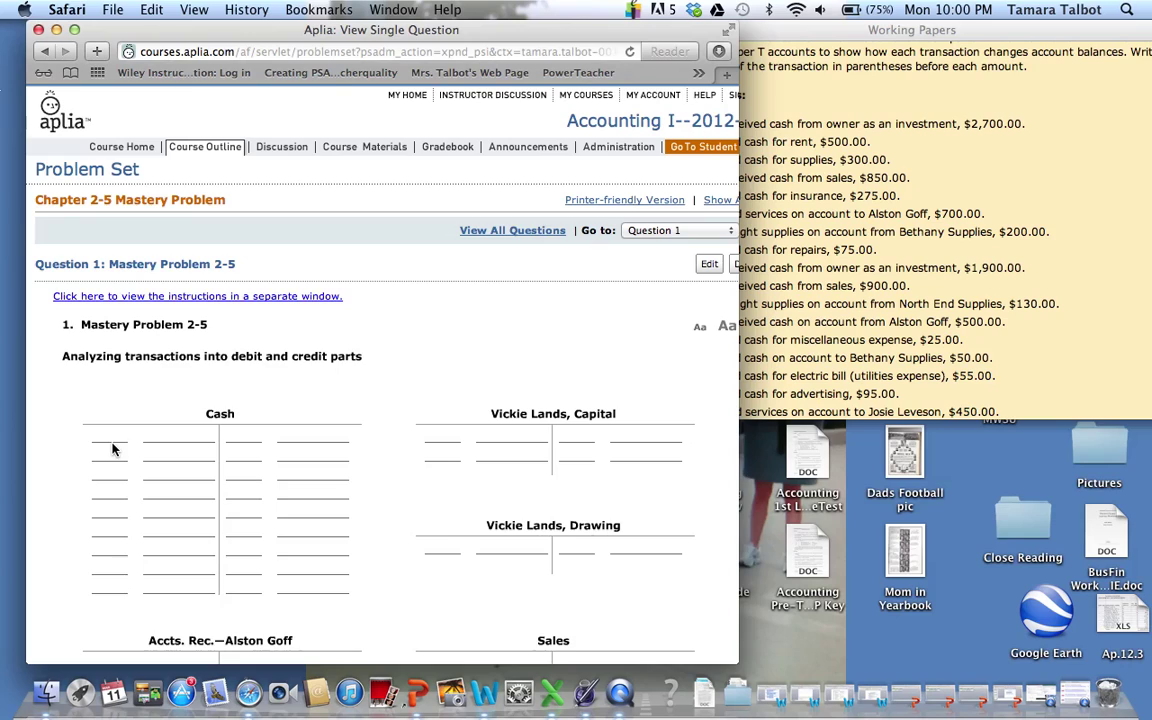
click(112, 442)
text((1)
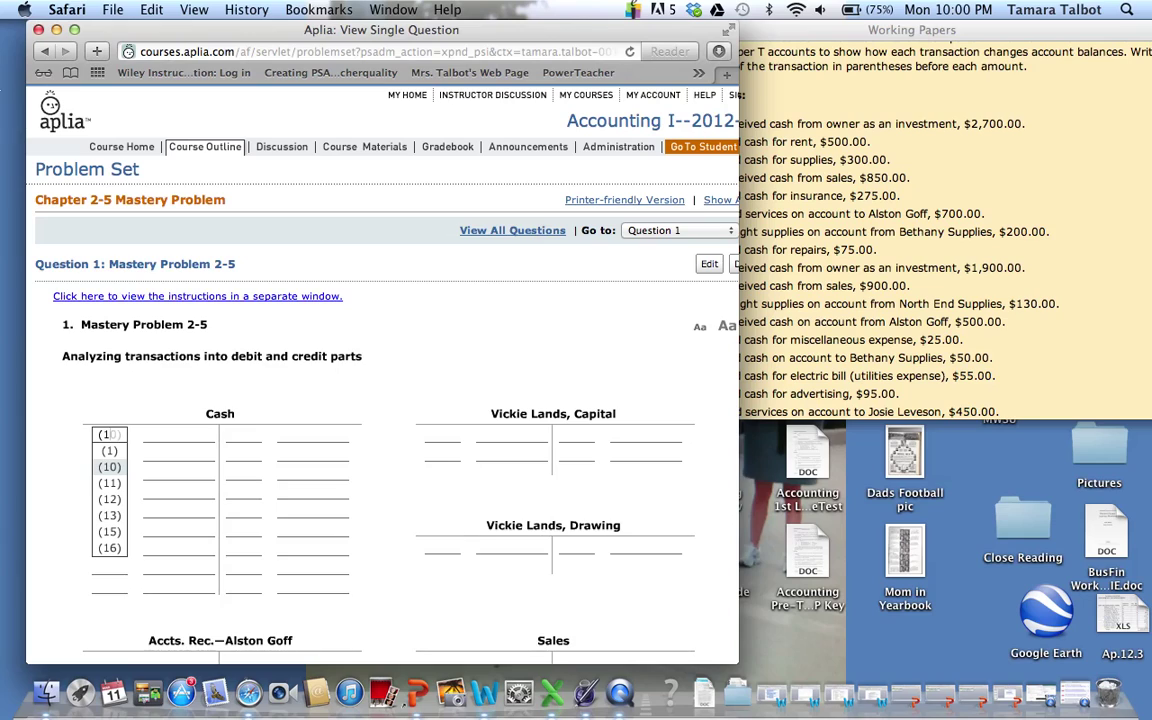
text())
key(Tab)
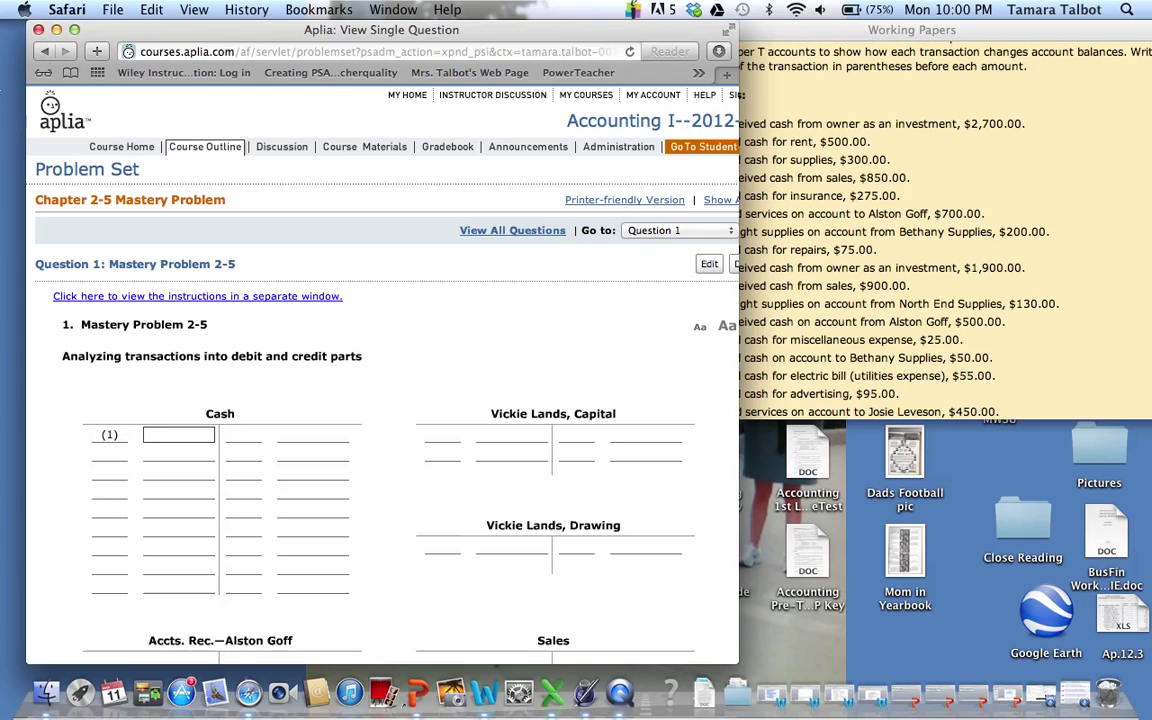
text(2700)
key(BackSpace)
key(BackSpace)
text(700)
Enter the matching credit in the owner's Capital account with date (1) and amount 2,700.00
click(575, 436)
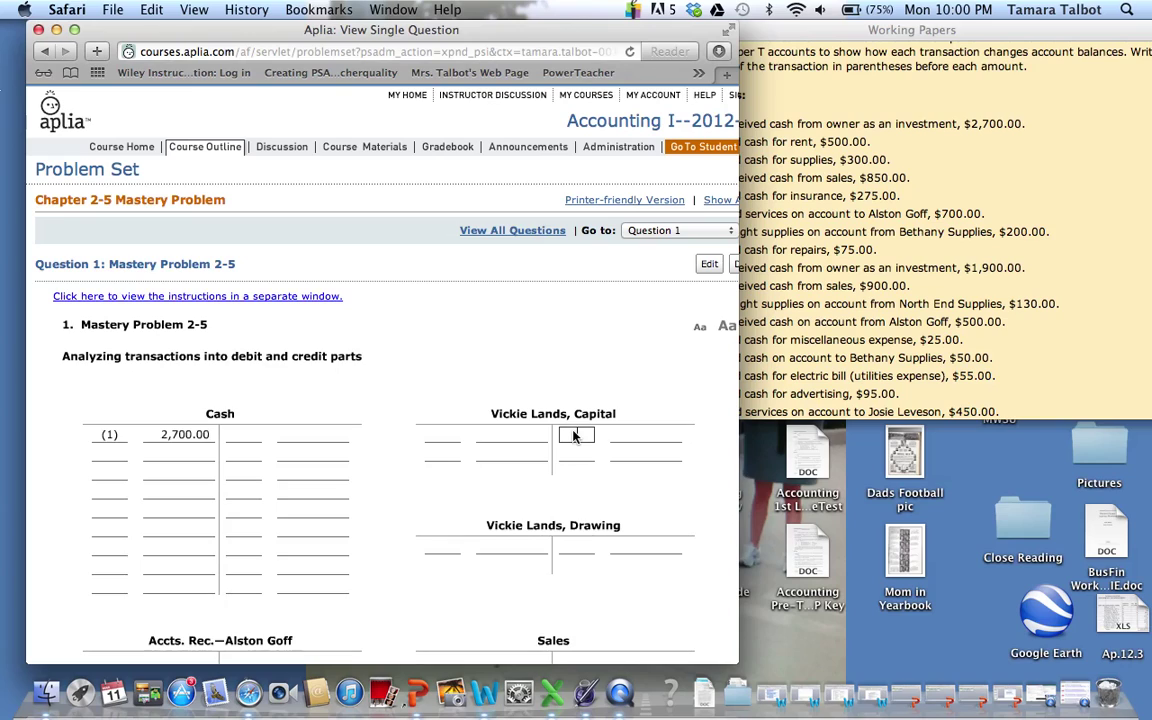
click(575, 436)
click(577, 455)
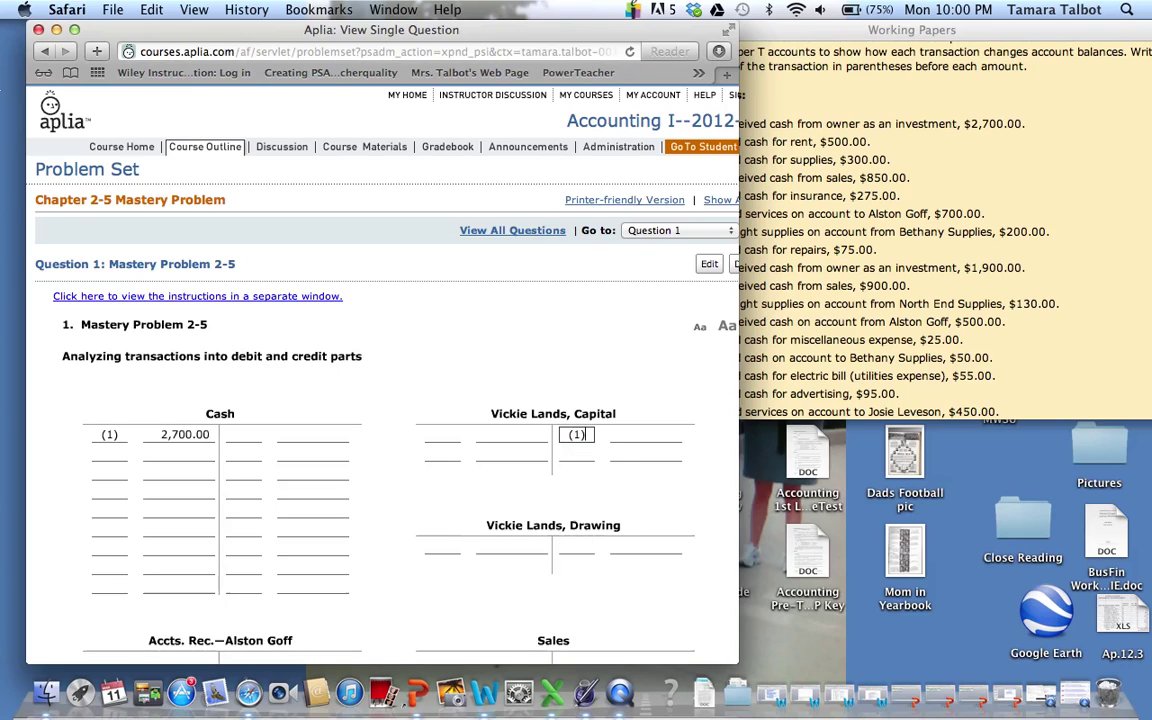
click(632, 438)
text(2700)
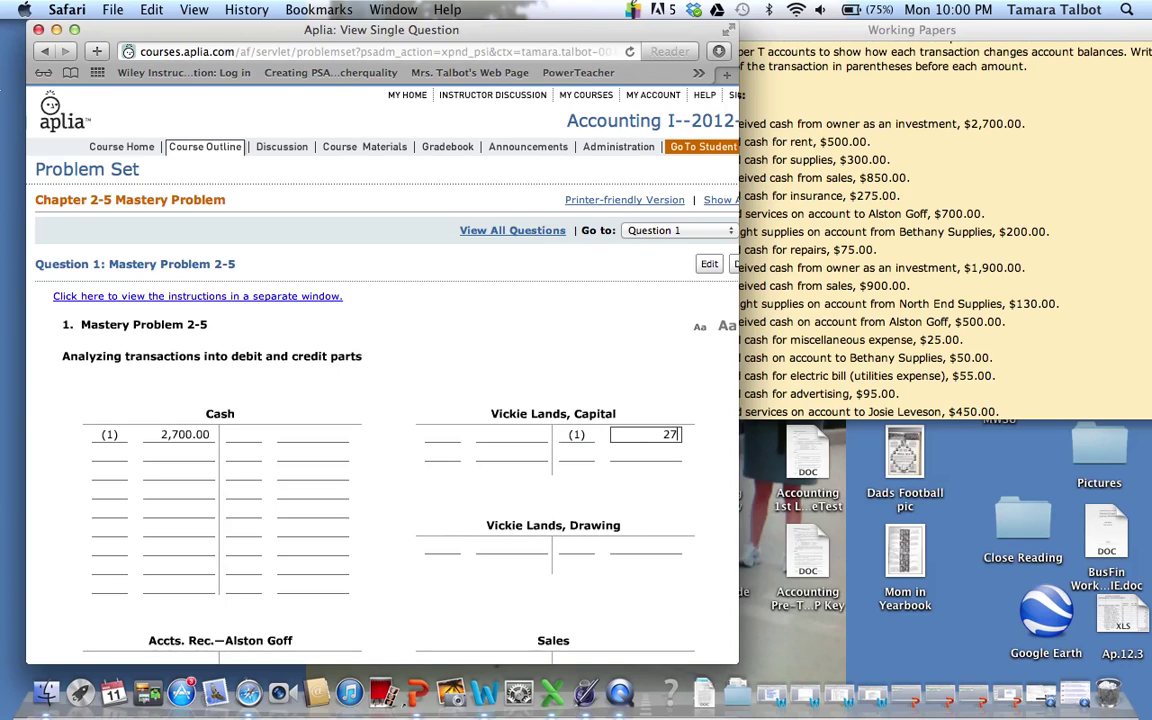
Record the June 2 rent payment on the credit side of the Cash account with date (2) and amount 500.00
click(1028, 178)
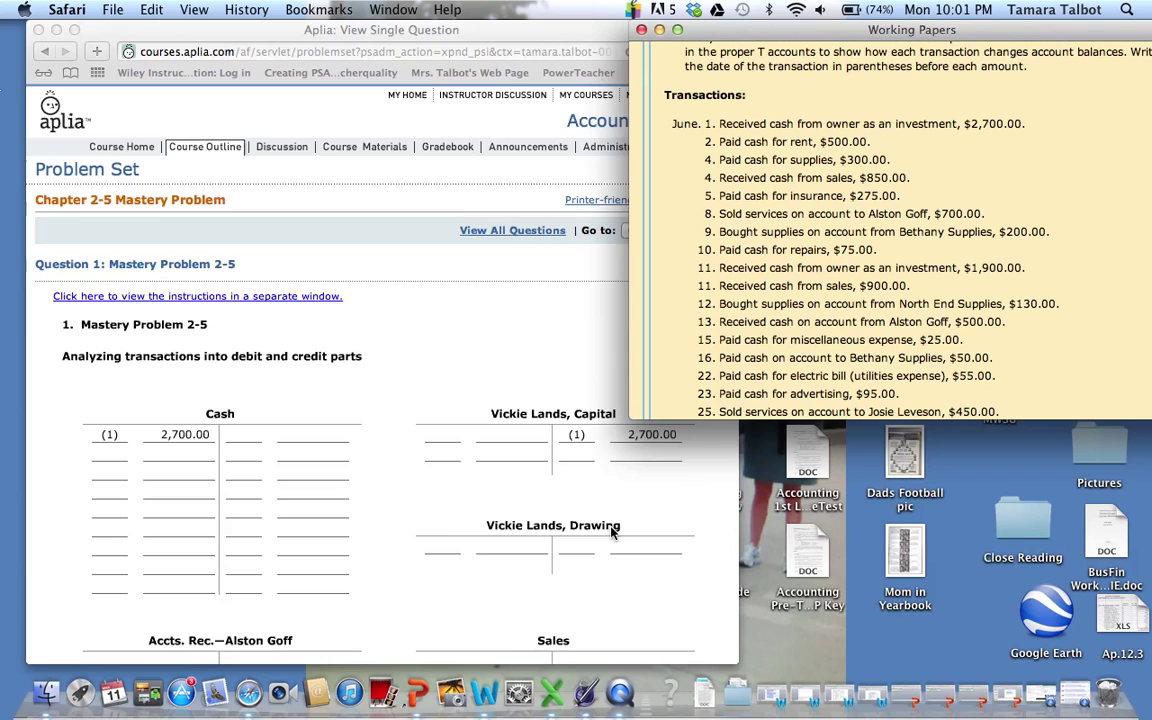
scroll(613, 533, down, 5)
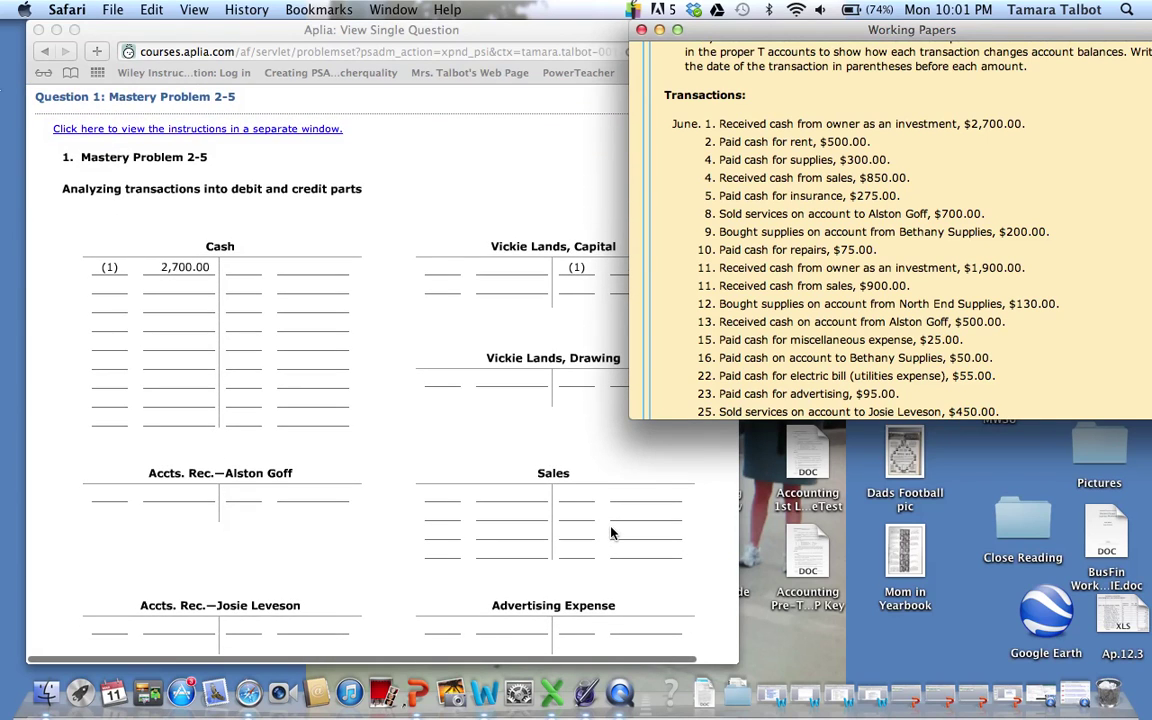
scroll(613, 533, down, 4)
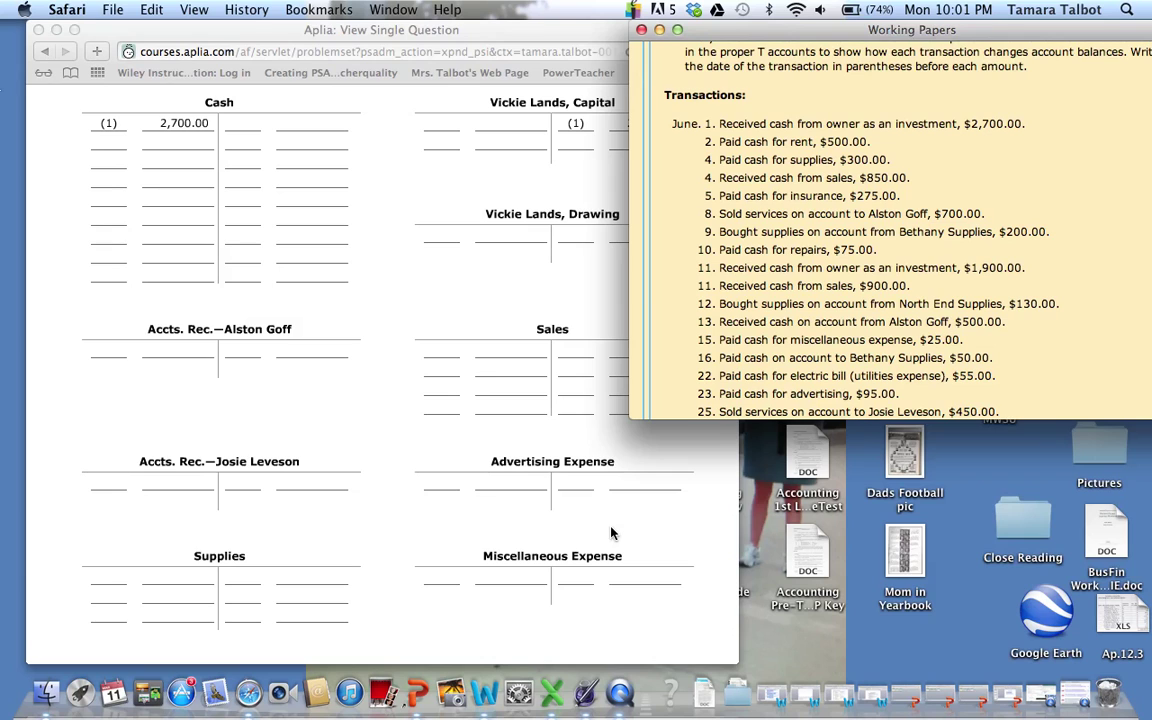
scroll(391, 311, up, 5)
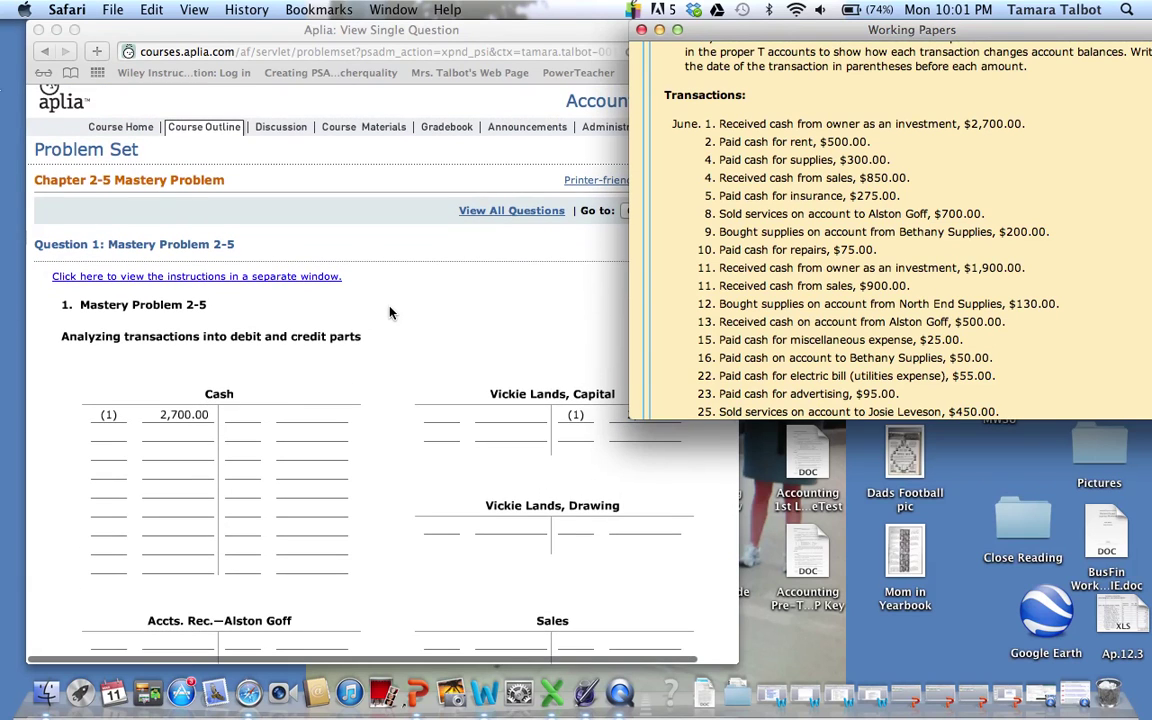
click(250, 415)
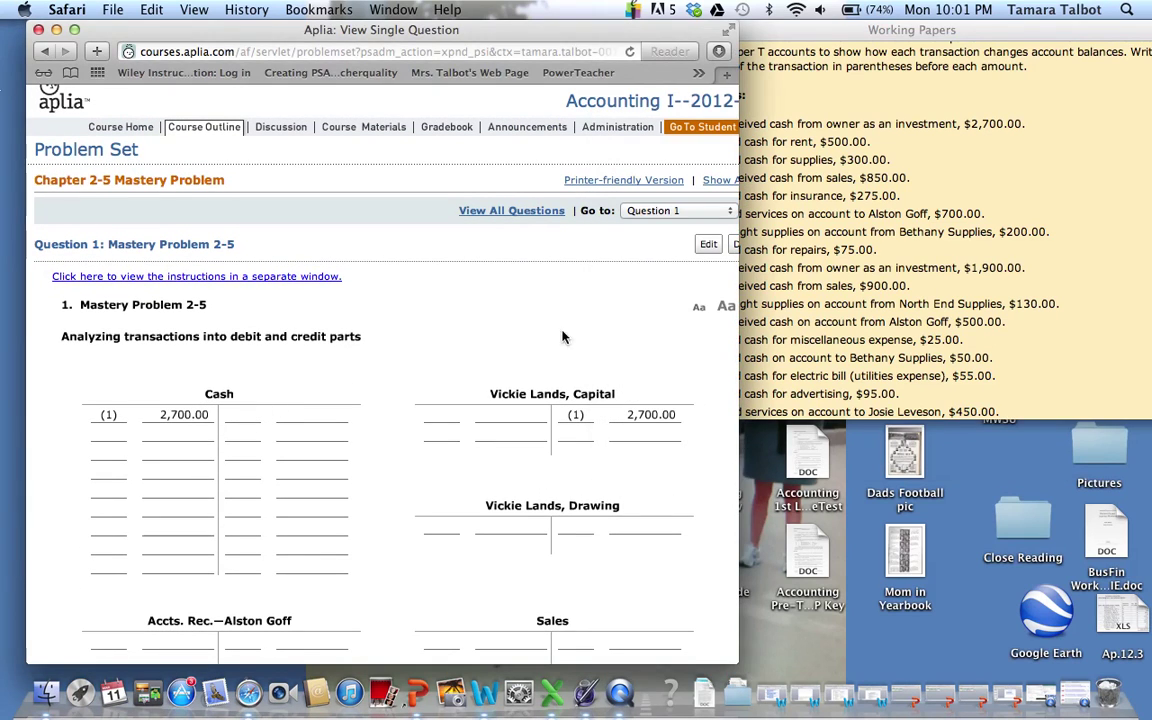
click(241, 420)
text((2))
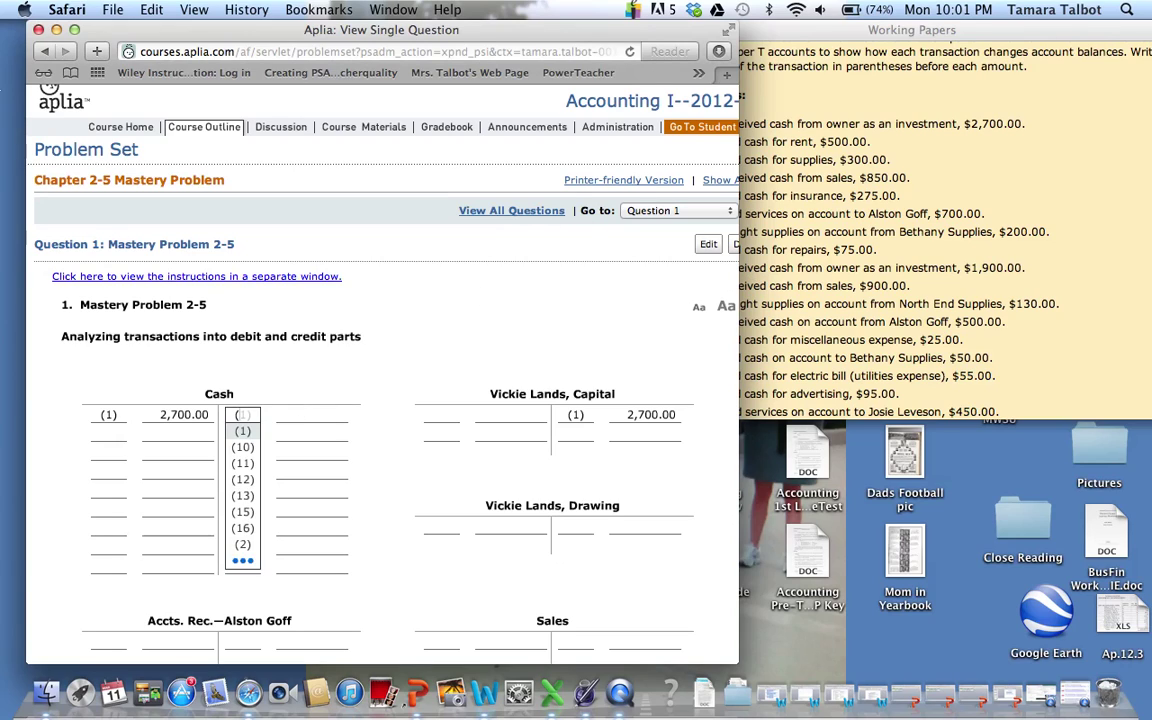
click(311, 414)
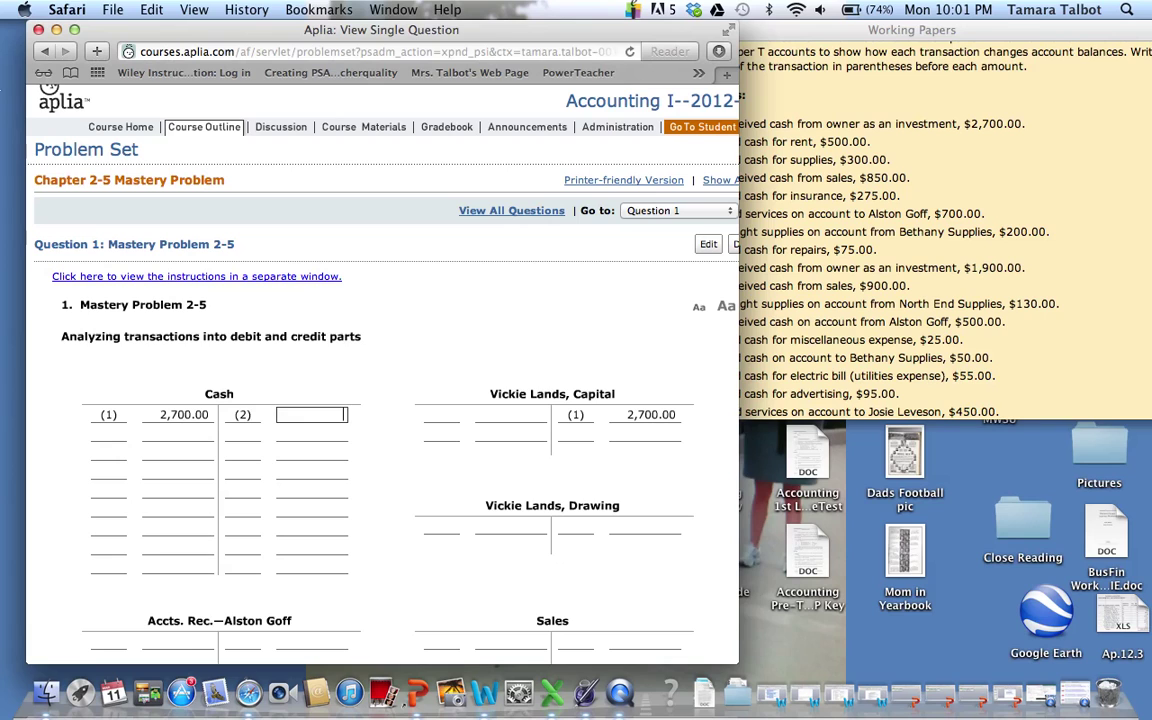
text(500)
Enter the matching debit in the Rent Expense account with date (2) and amount 500.00
scroll(417, 505, down, 10)
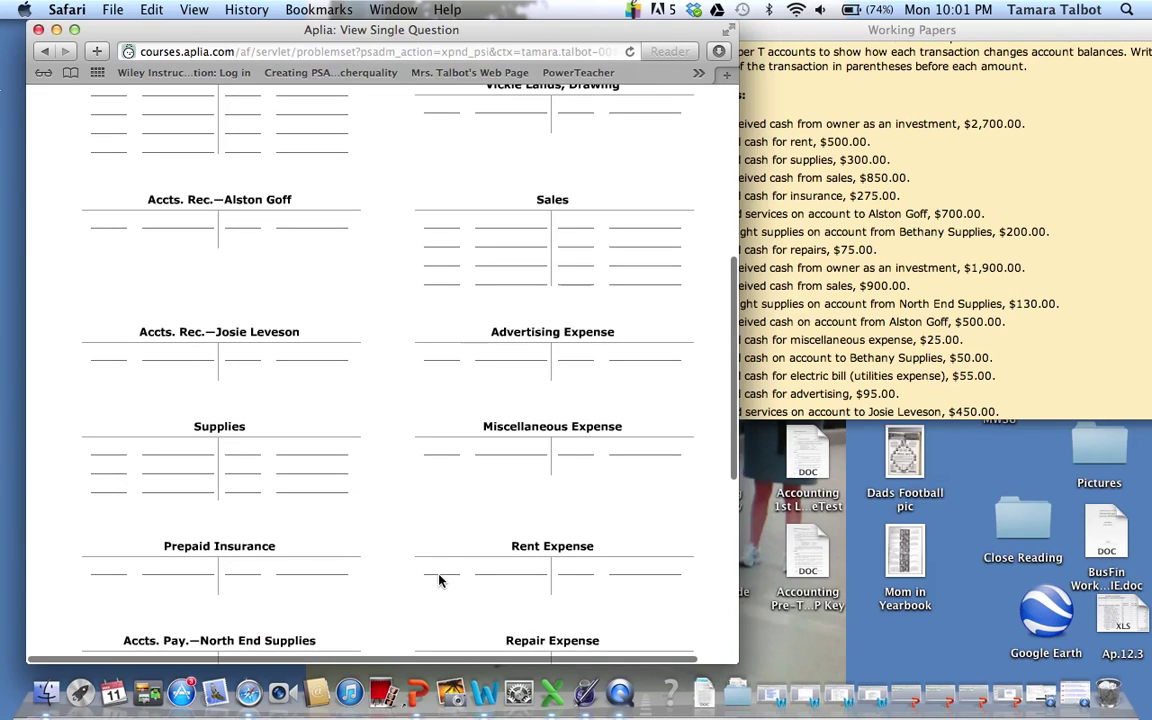
click(434, 567)
text((2))
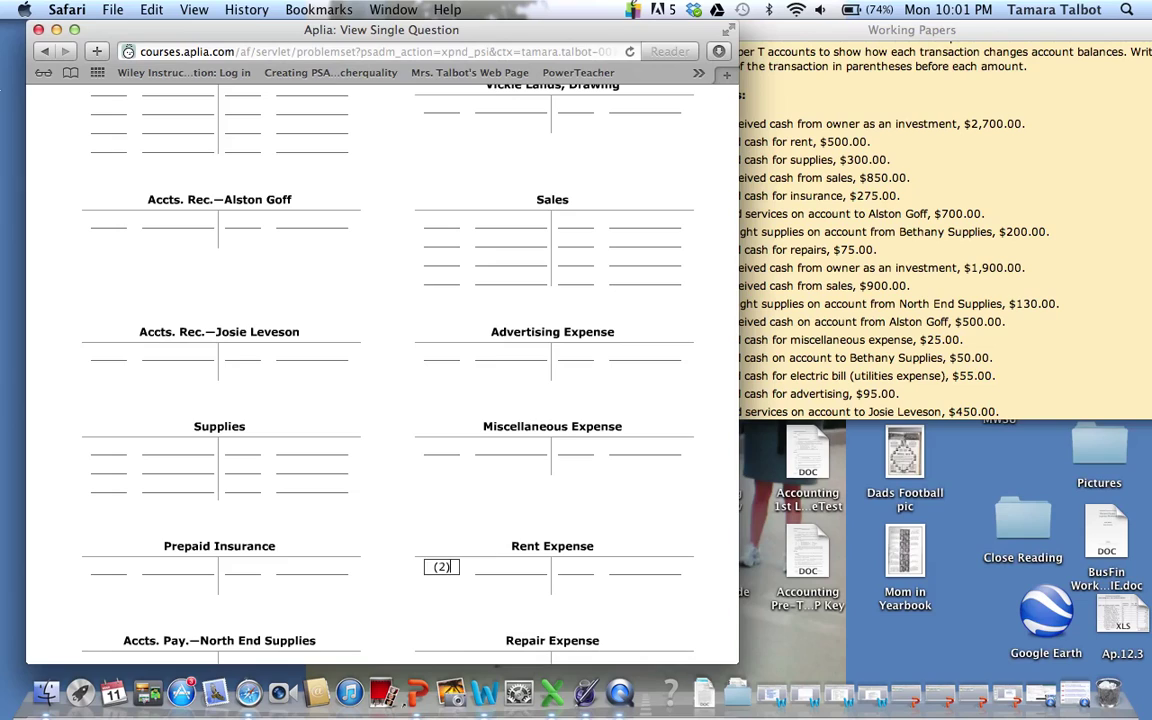
key(Tab)
text(500)
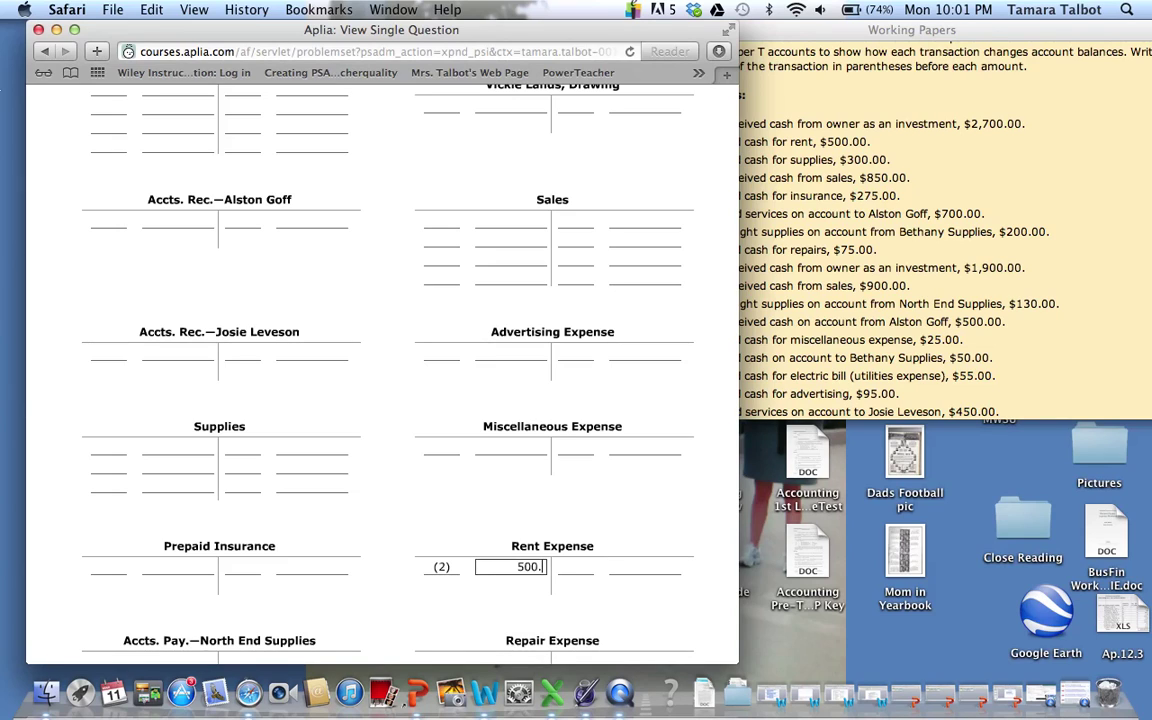
key(Tab)
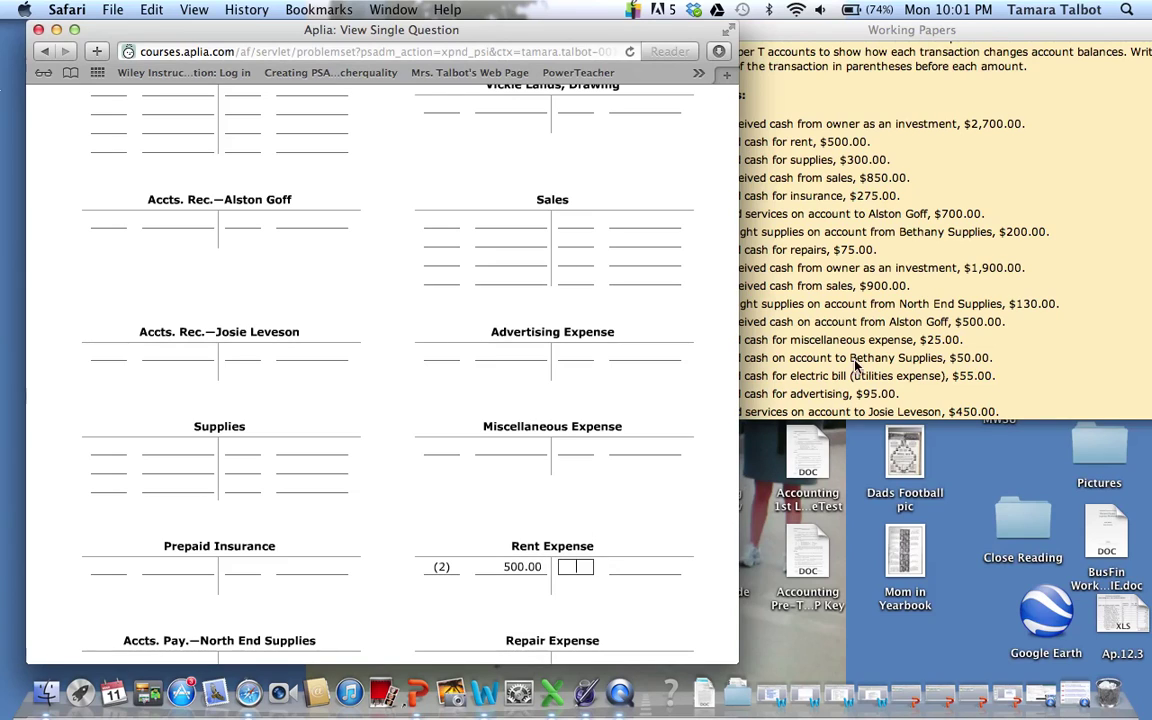
Record the June 4 cash payment for supplies on the second credit line of Cash with date (4) and amount 300.00
click(998, 218)
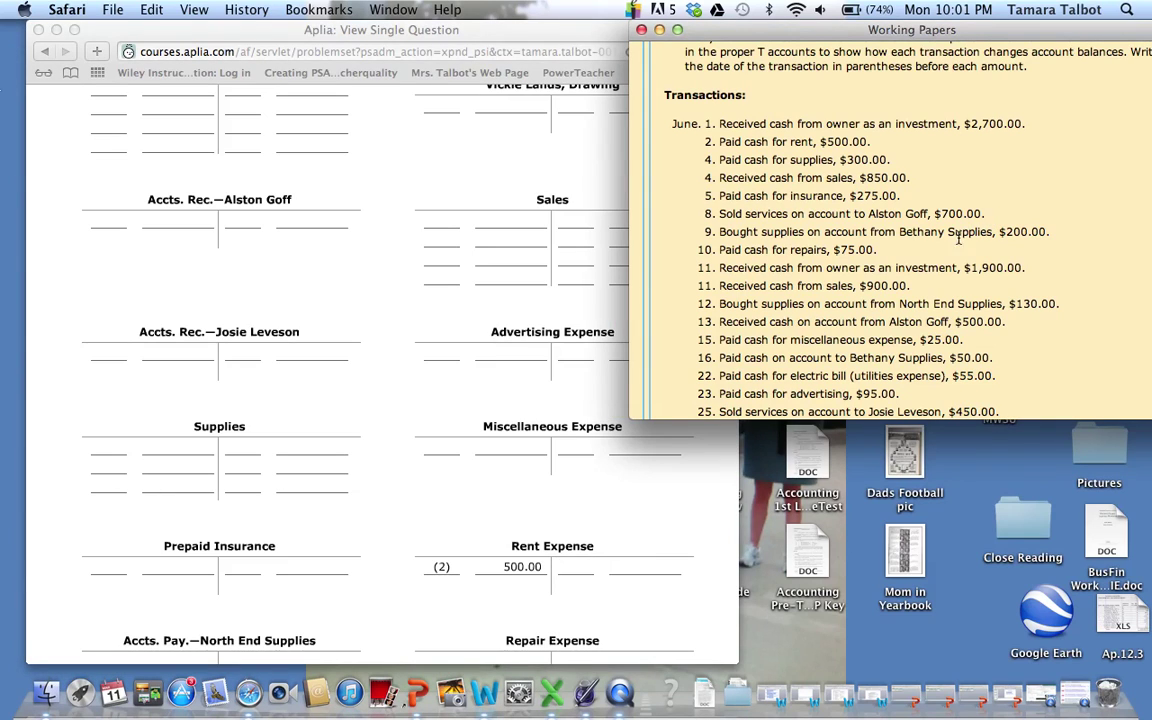
scroll(480, 450, up, 5)
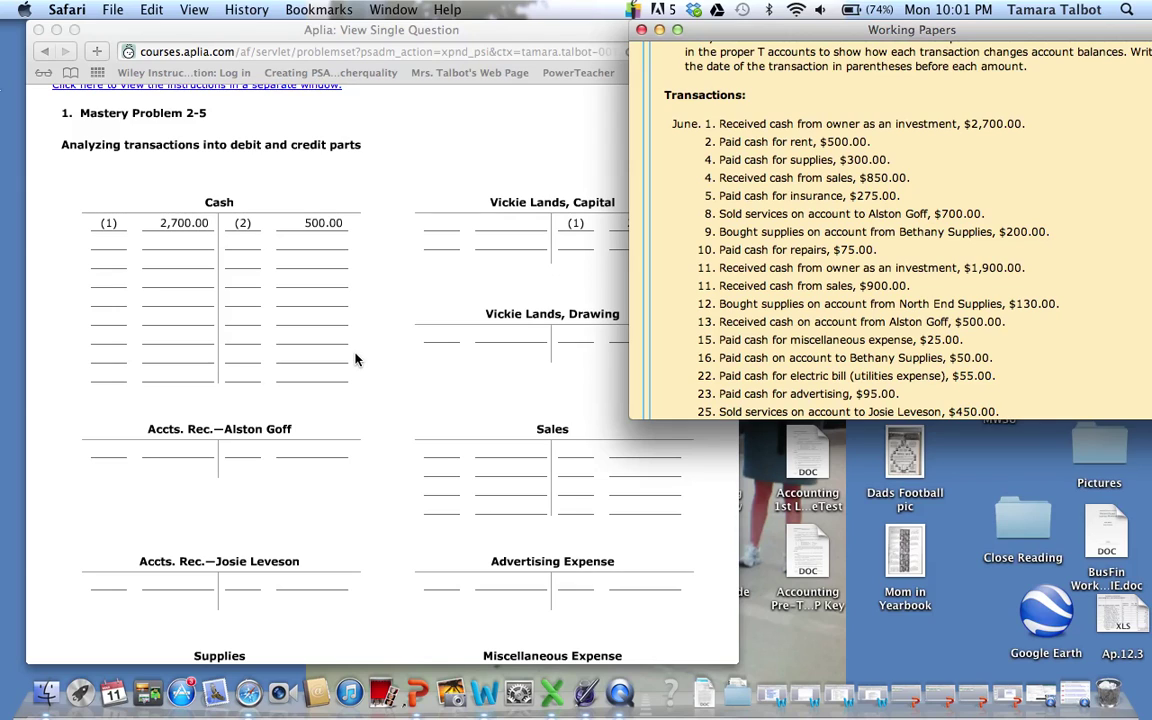
click(240, 250)
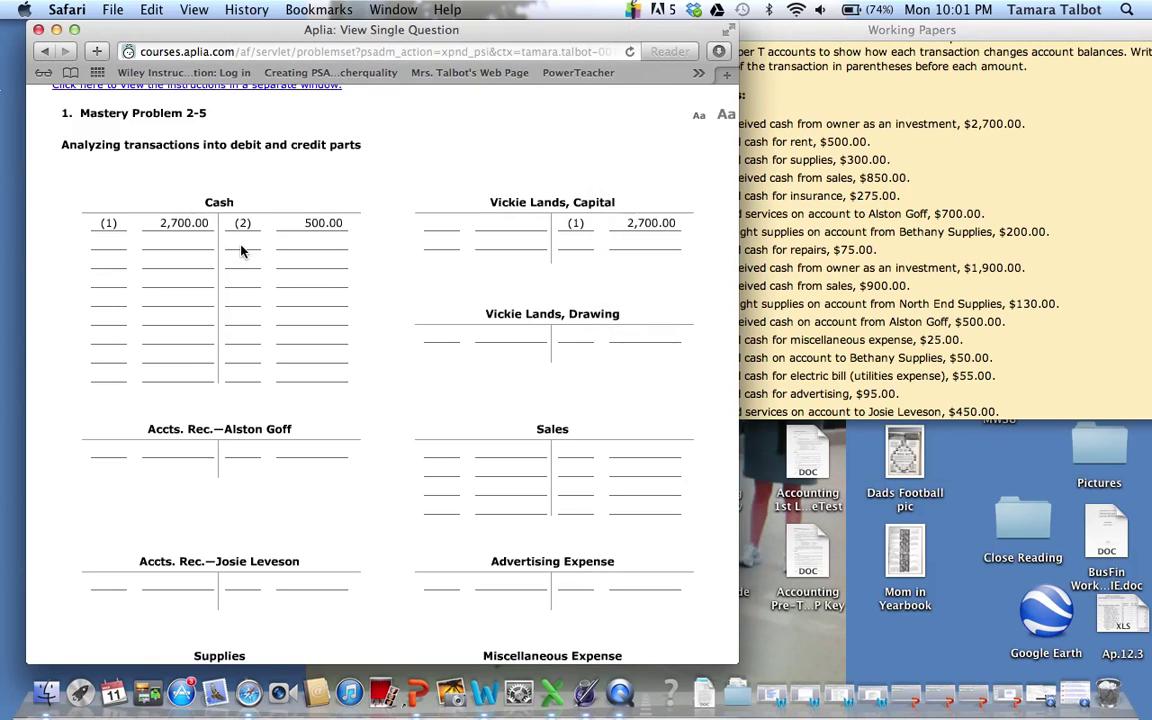
click(825, 246)
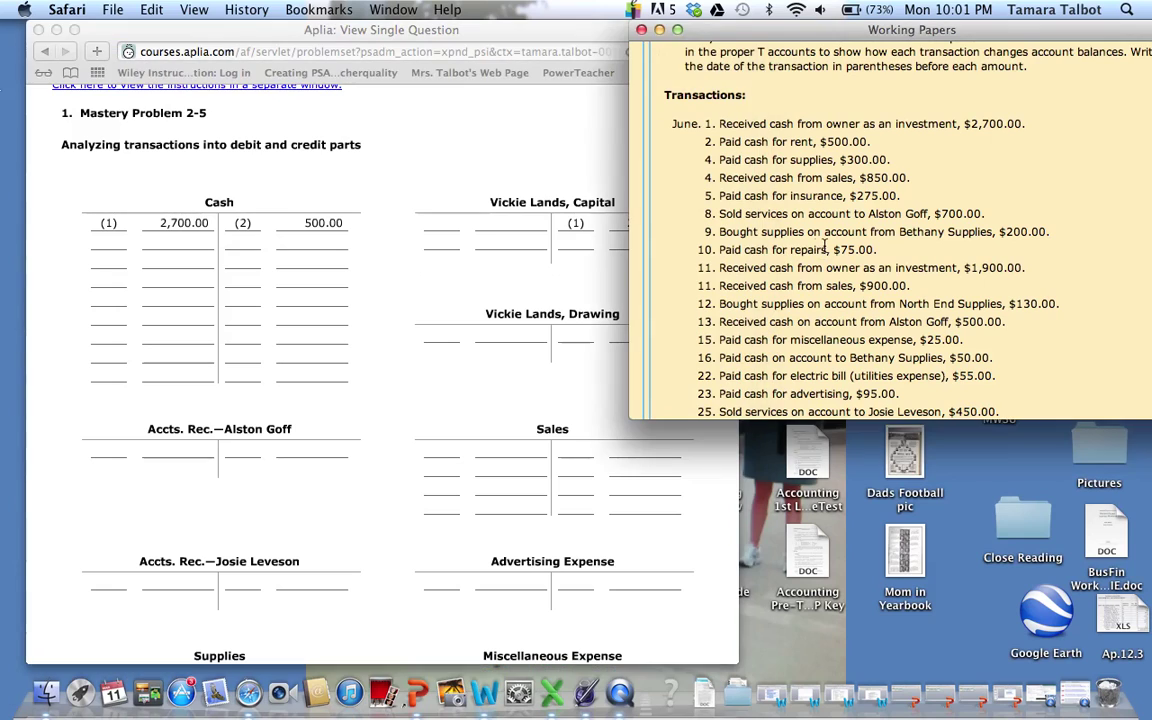
click(247, 248)
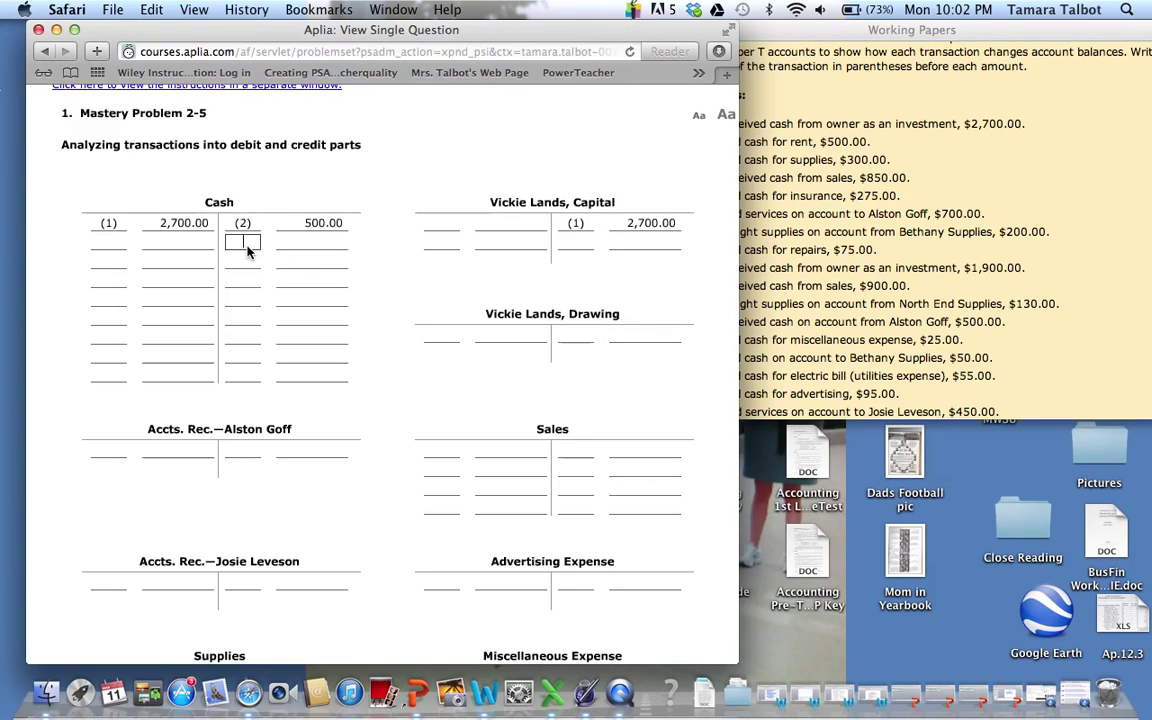
click(247, 248)
text((4)
key(Return)
key(Tab)
text(300.00)
Enter the matching debit in the Supplies account with date (4) and amount 300.00
scroll(245, 504, down, 5)
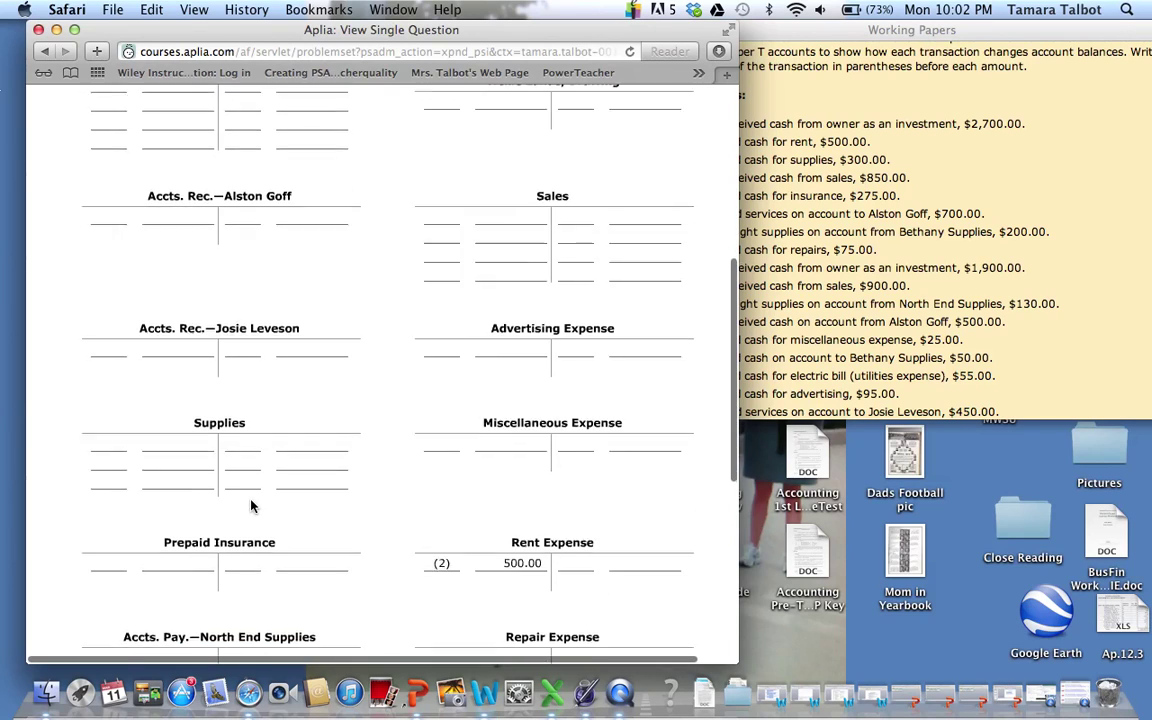
click(101, 440)
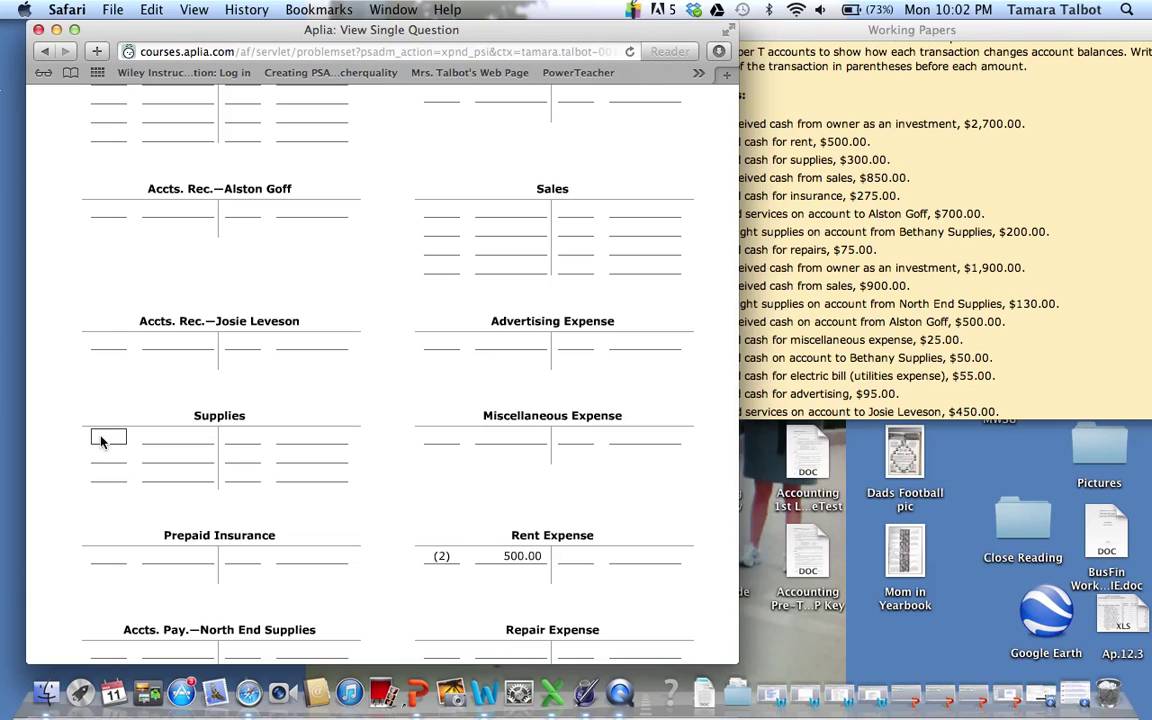
click(101, 440)
click(105, 512)
key(Tab)
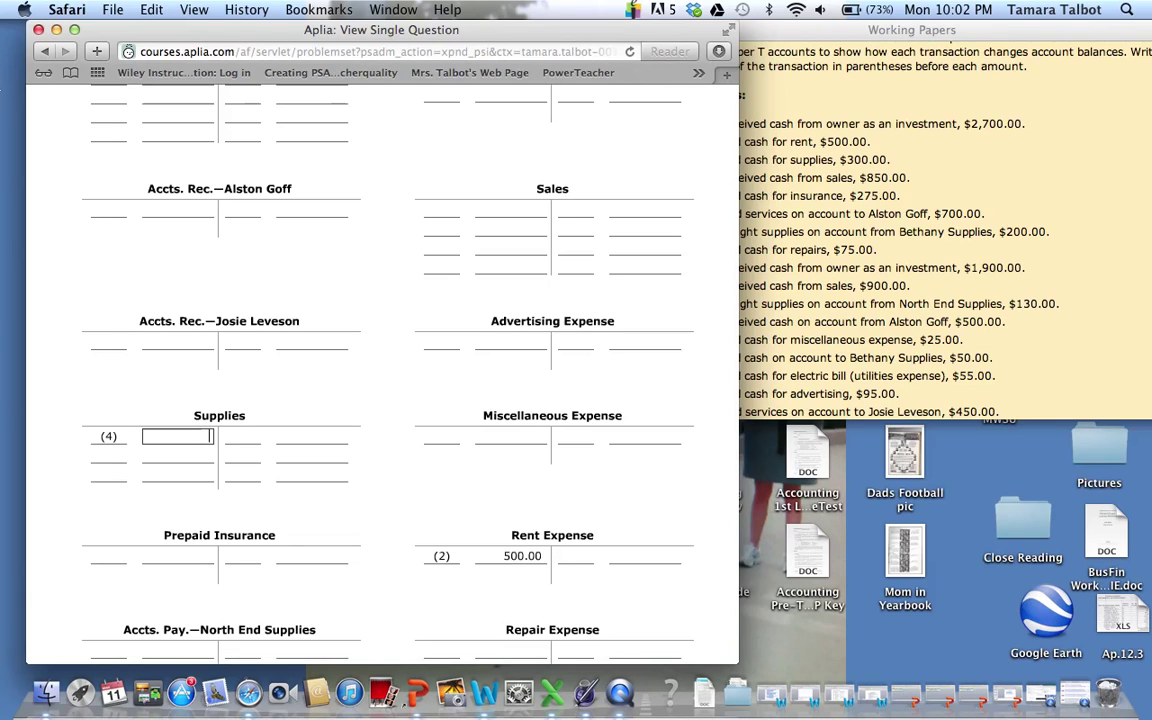
text(300.00)
key(Tab)
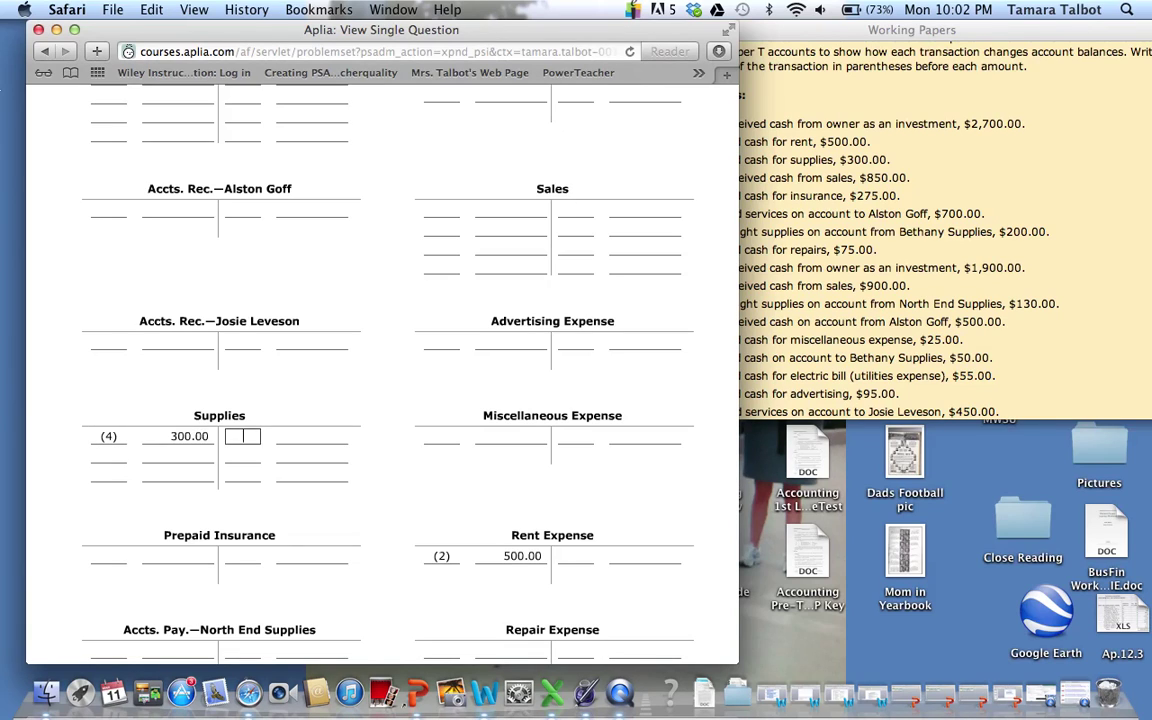
Record the June 4 cash received from sales on the second debit line of Cash with date (4) and amount 850.00
click(988, 206)
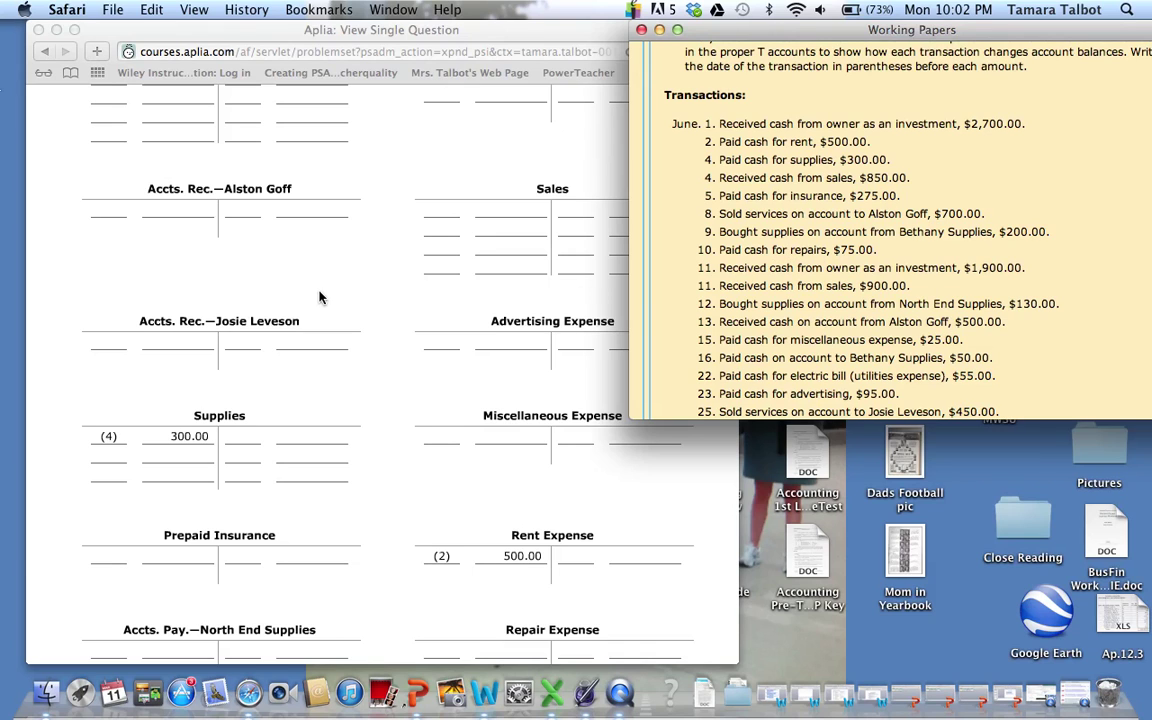
scroll(320, 297, up, 5)
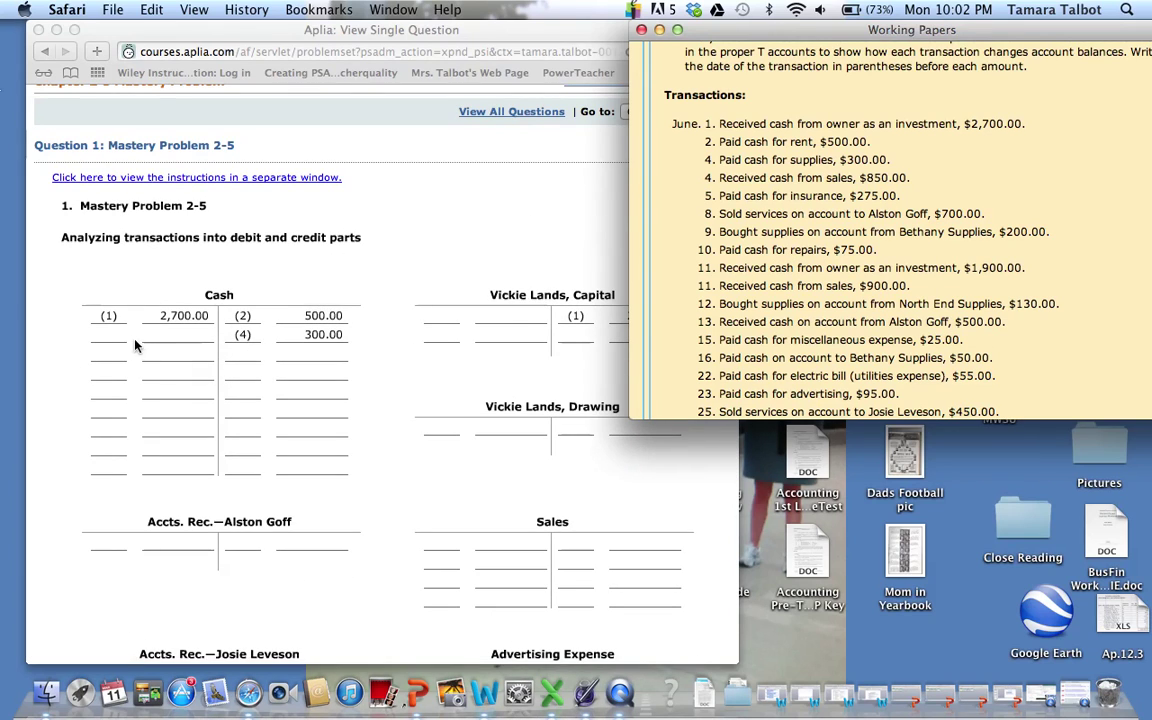
click(113, 337)
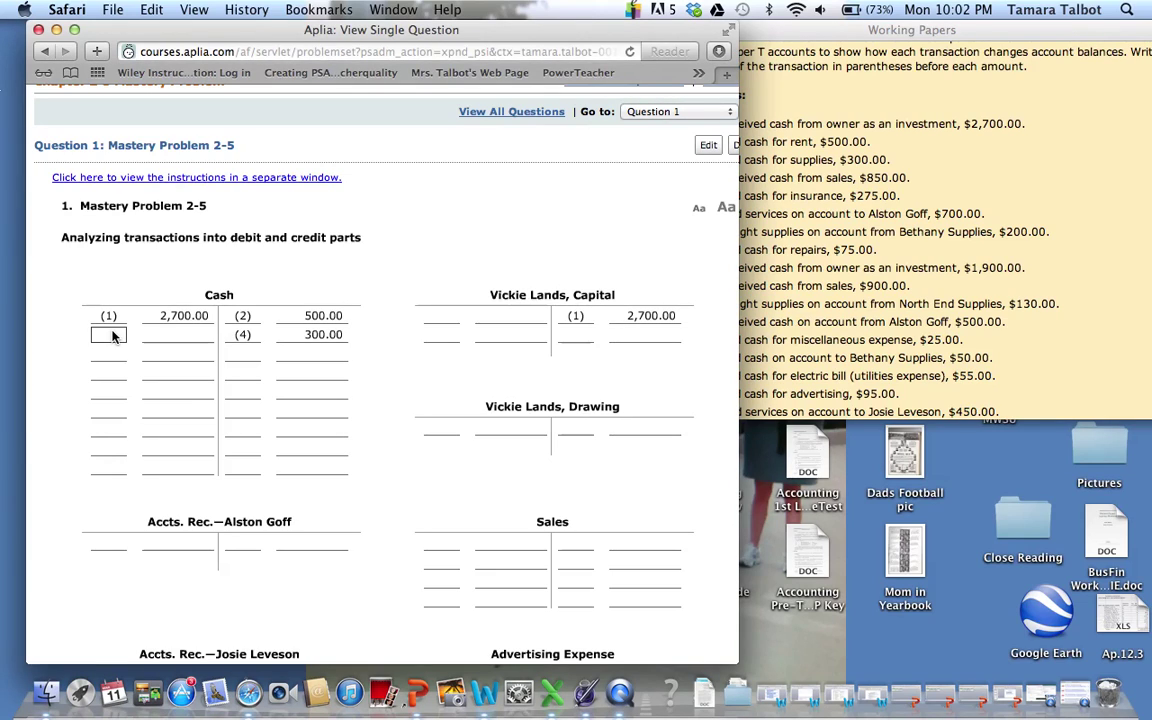
text((40)
key(BackSpace)
text())
key(Tab)
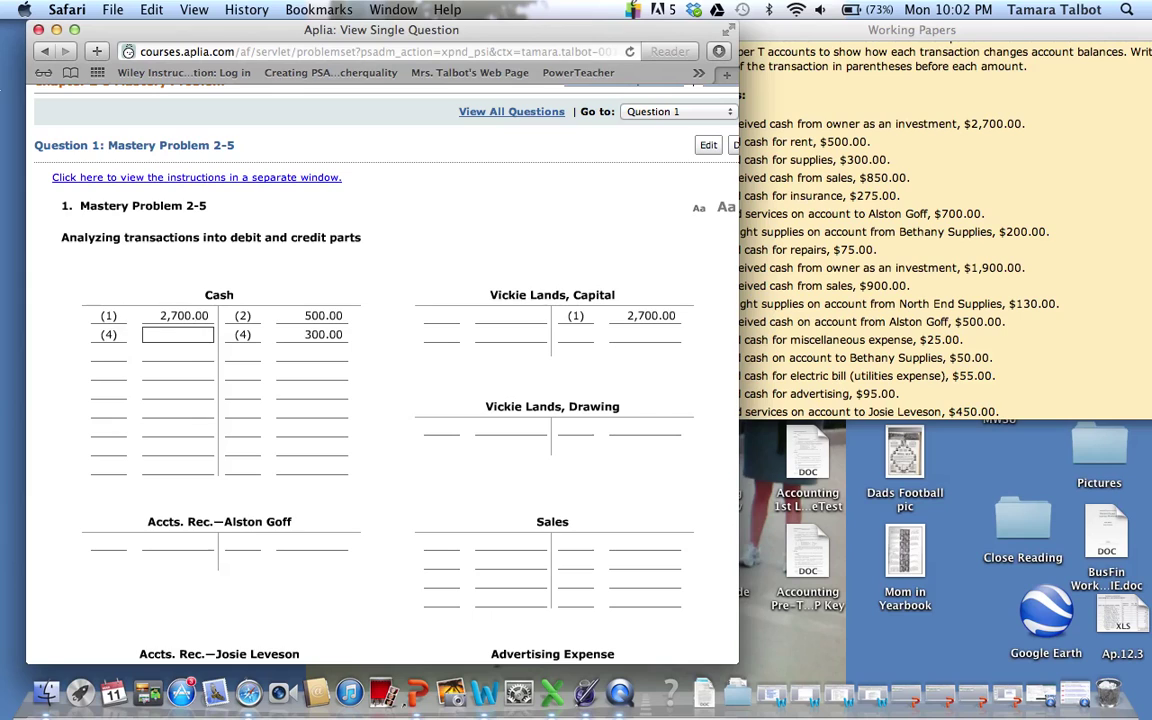
text(850.00)
click(386, 436)
Record the June 4 sales credit on the first credit line of Sales with date (4) and amount 850.00
scroll(386, 436, down, 5)
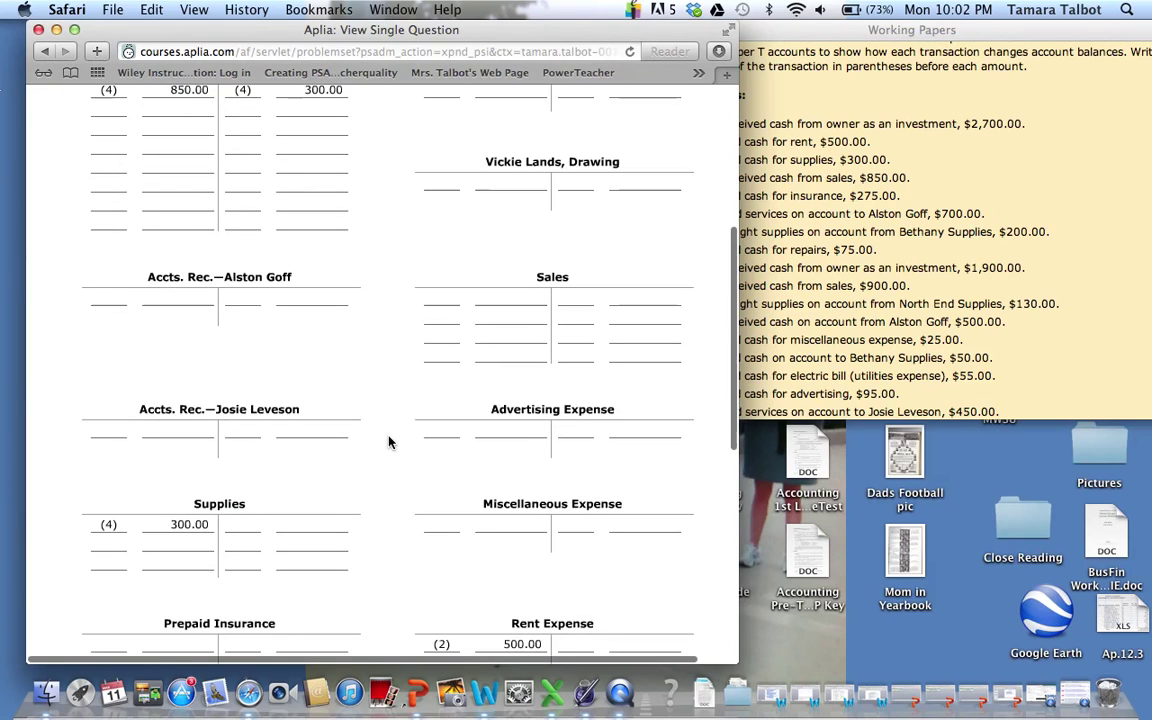
click(577, 300)
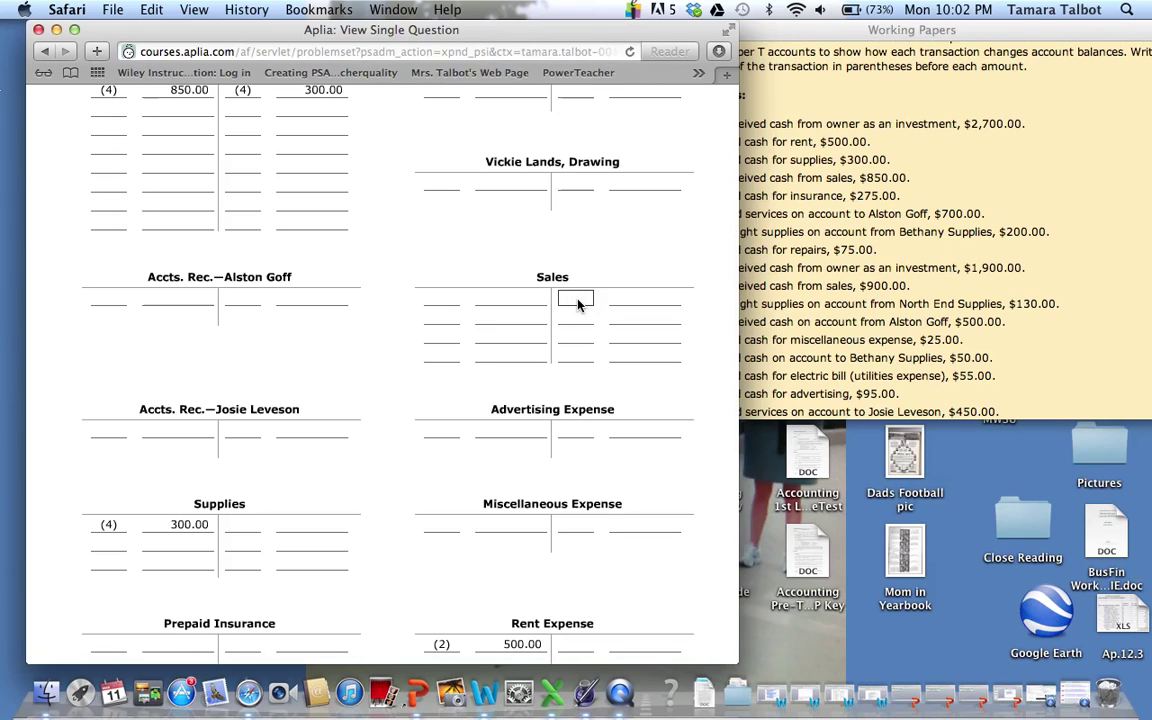
text((4))
key(Tab)
text(850.00)
key(Tab)
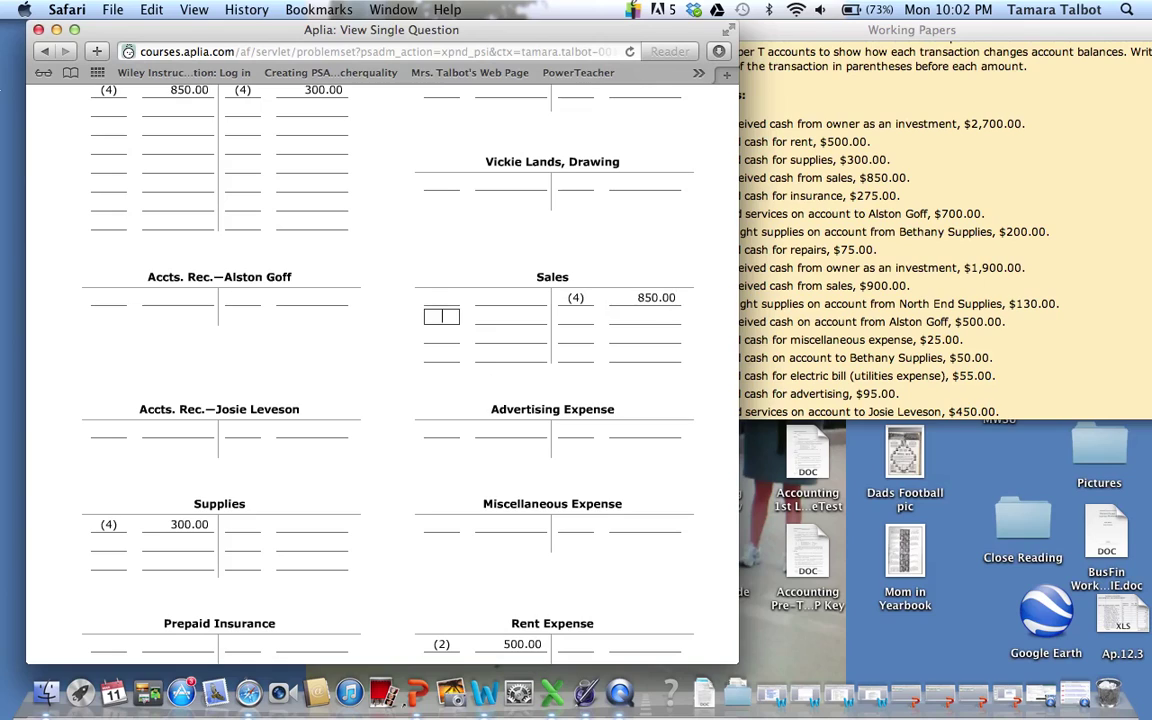
Record the June 5 cash payment for insurance on the third credit line of Cash with date (5) and amount 275.00
click(1088, 255)
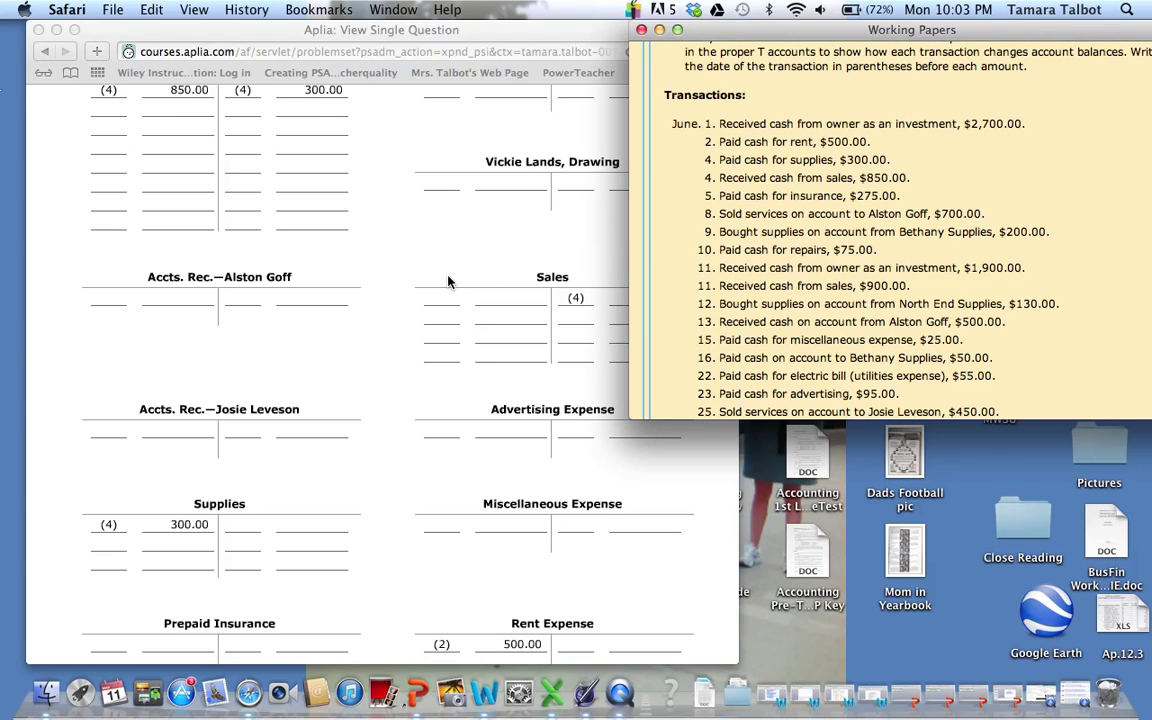
scroll(448, 283, up, 5)
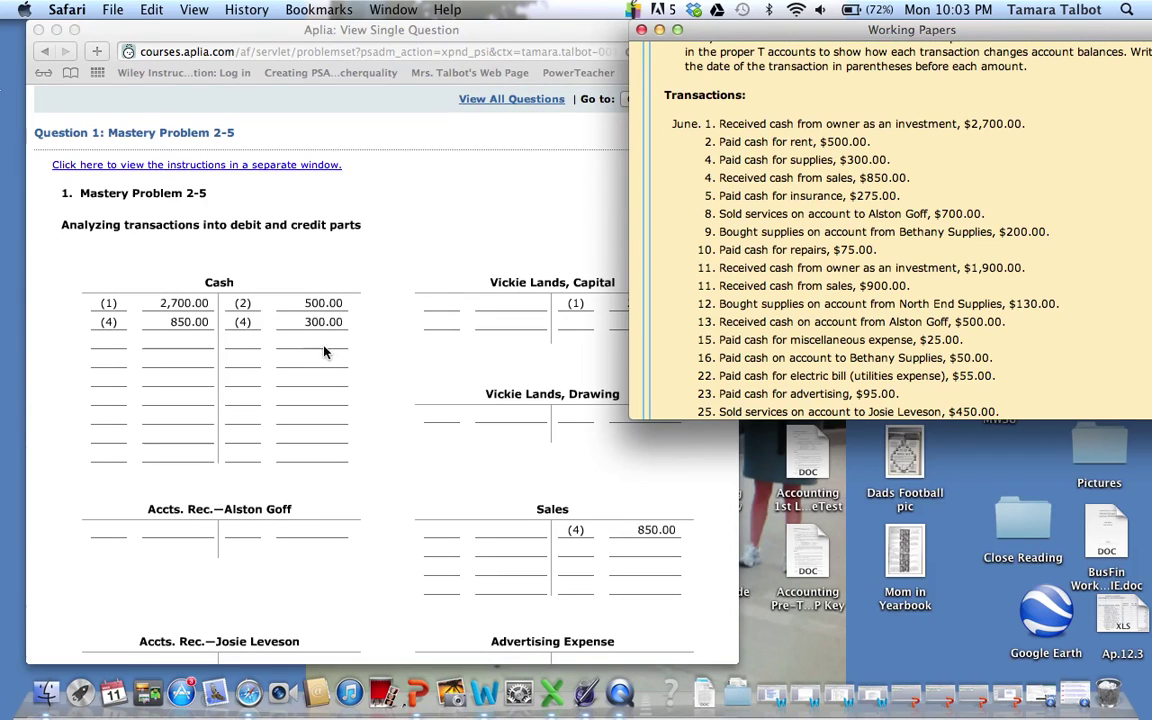
click(240, 338)
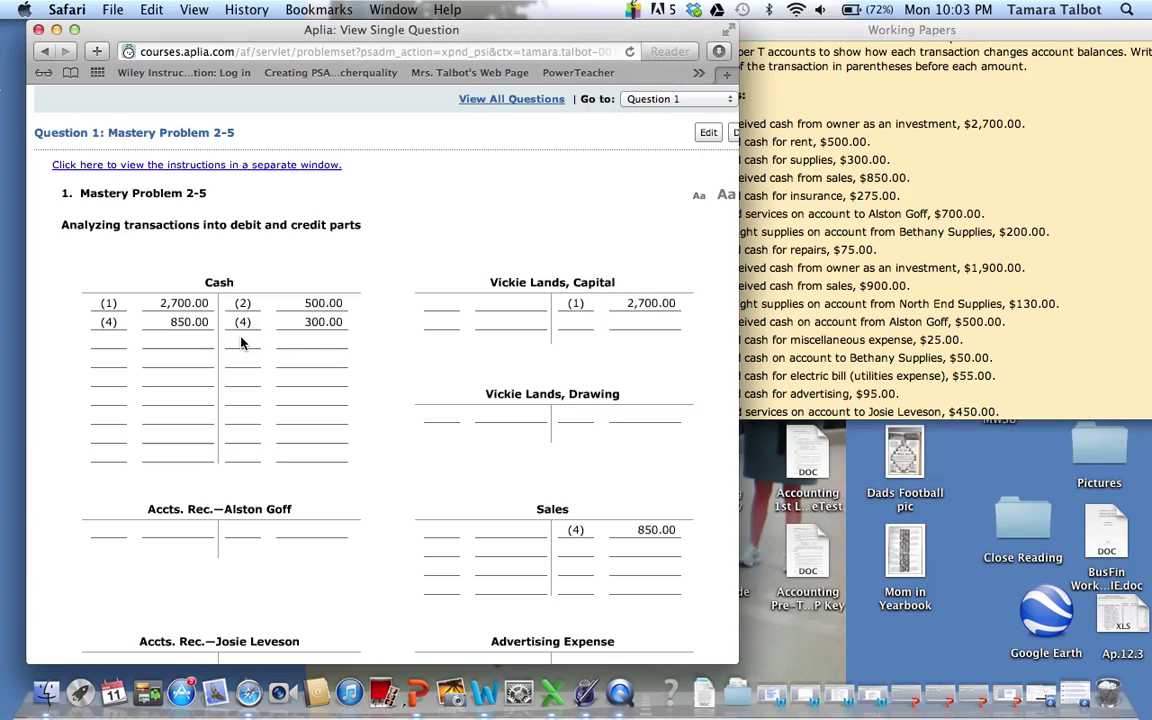
click(241, 341)
click(241, 341)
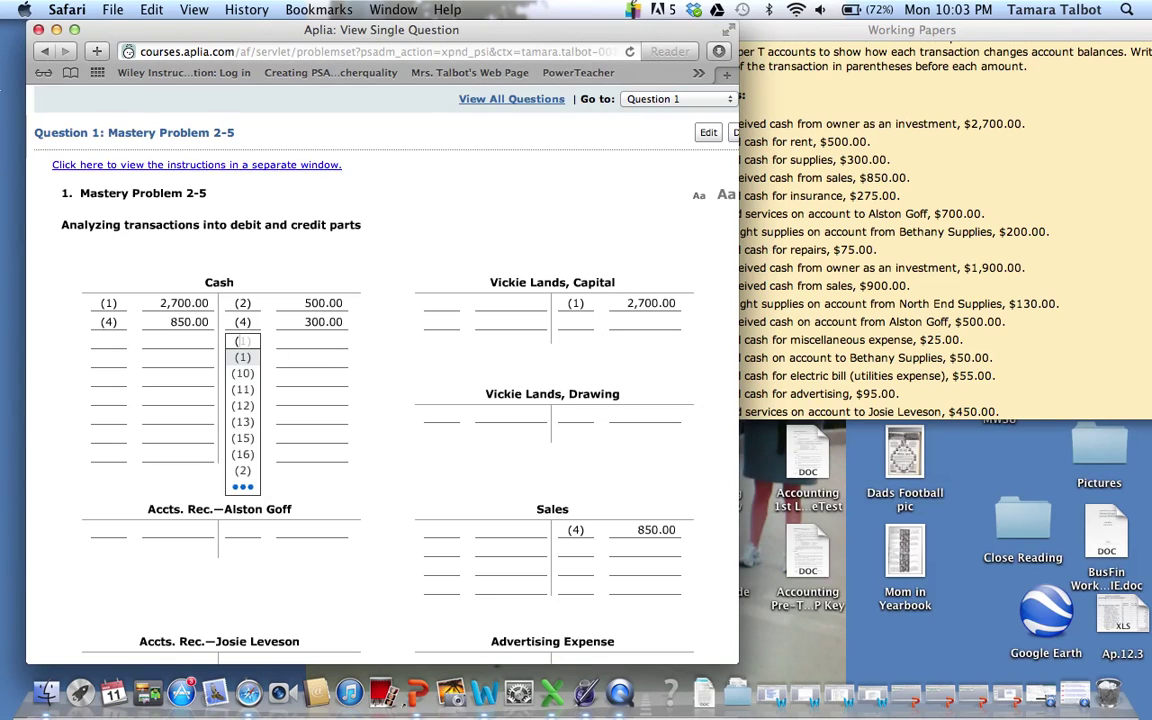
click(241, 362)
key(Tab)
text(27)
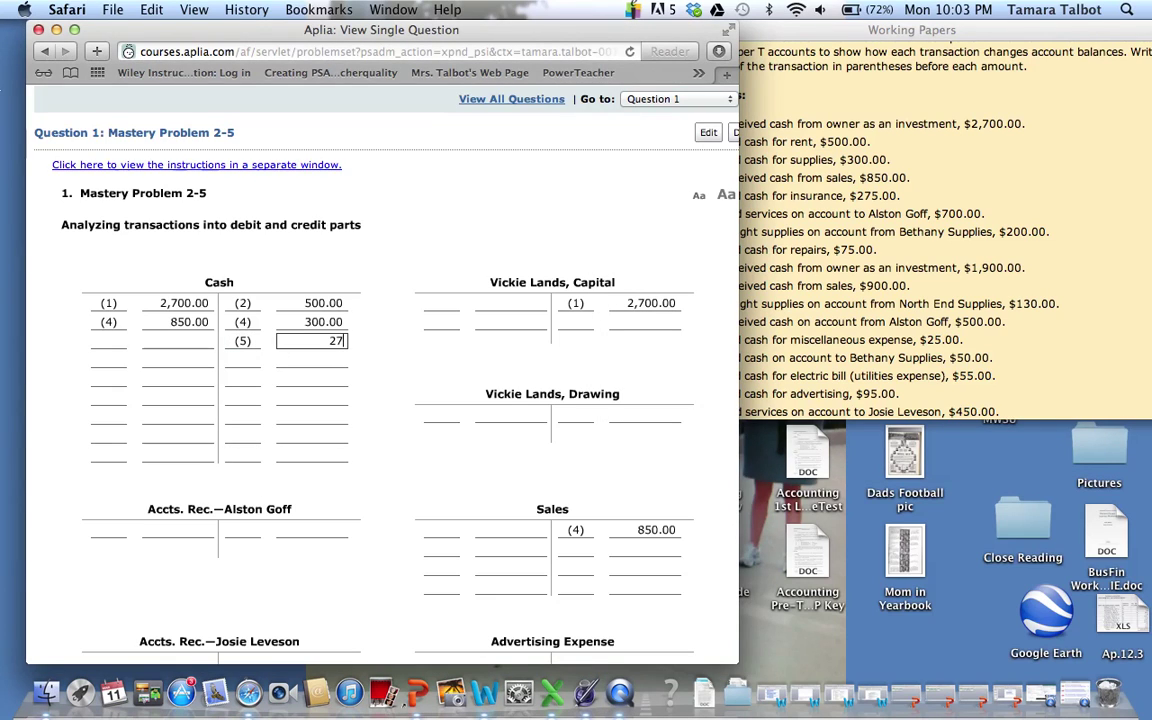
text(5.00)
Enter the matching debit in the Prepaid Insurance account with date (5) and amount 275.00
scroll(243, 509, down, 10)
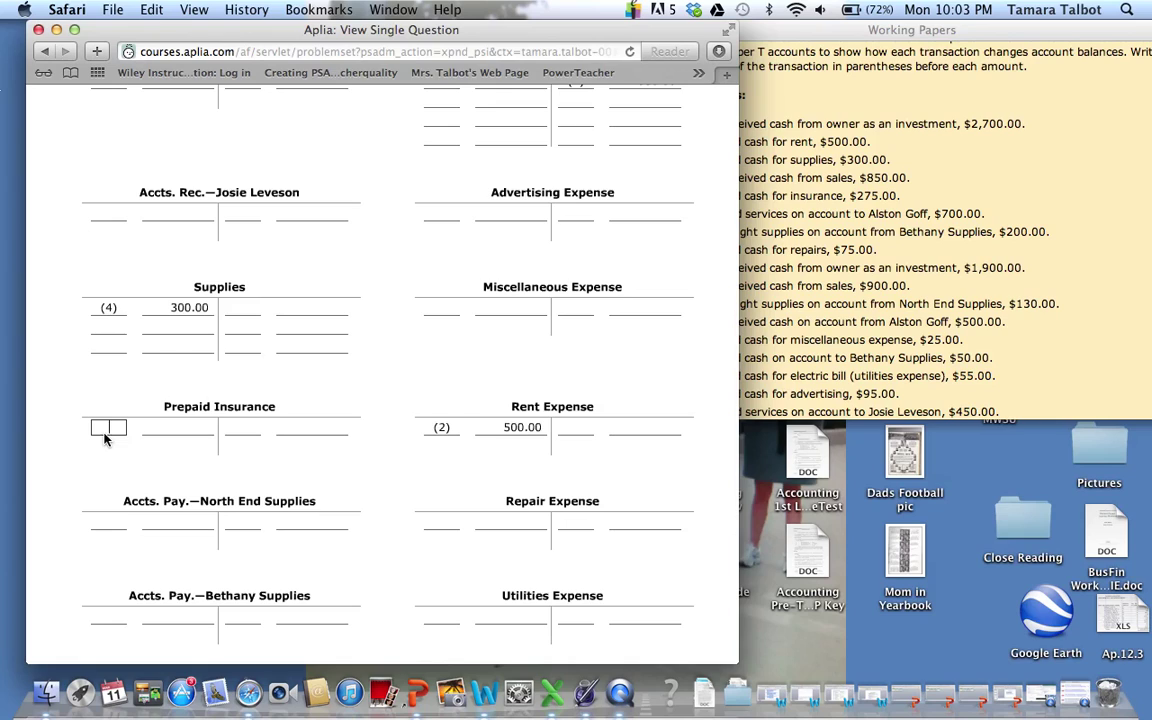
click(105, 437)
key(5)
key(Tab)
text(275.00)
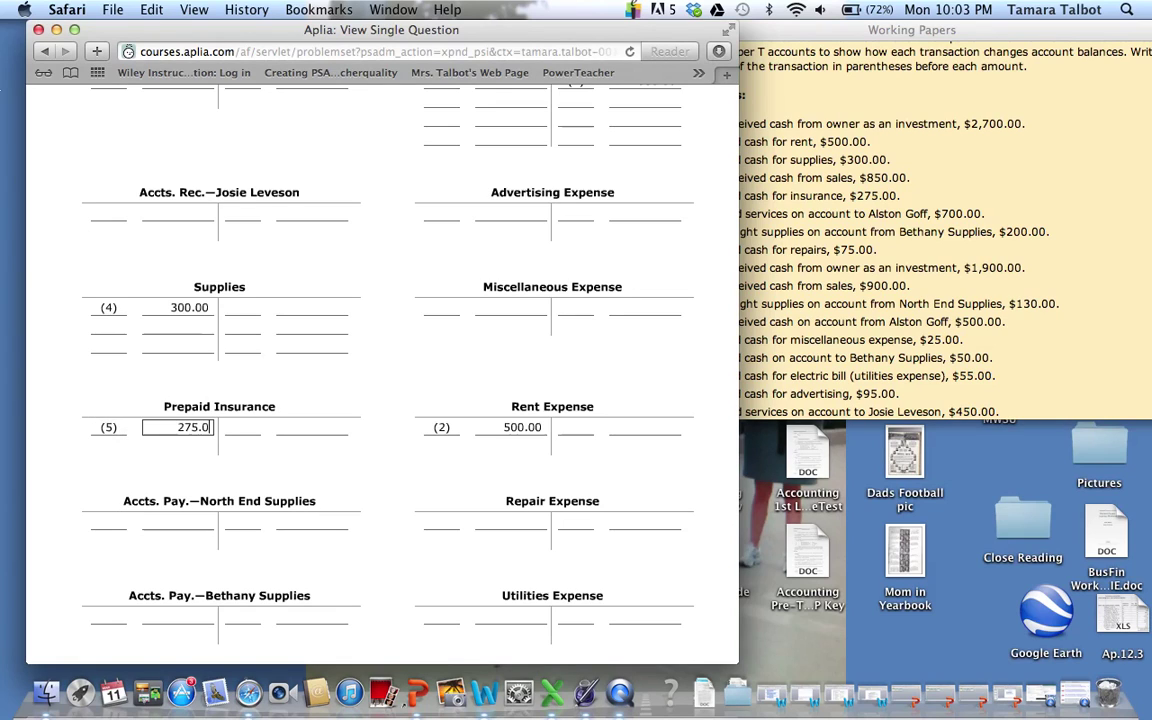
key(Tab)
Record the June 8 services sold on account as a debit in the upper Accounts Receivable account with date (8) and amount 700.00
click(922, 318)
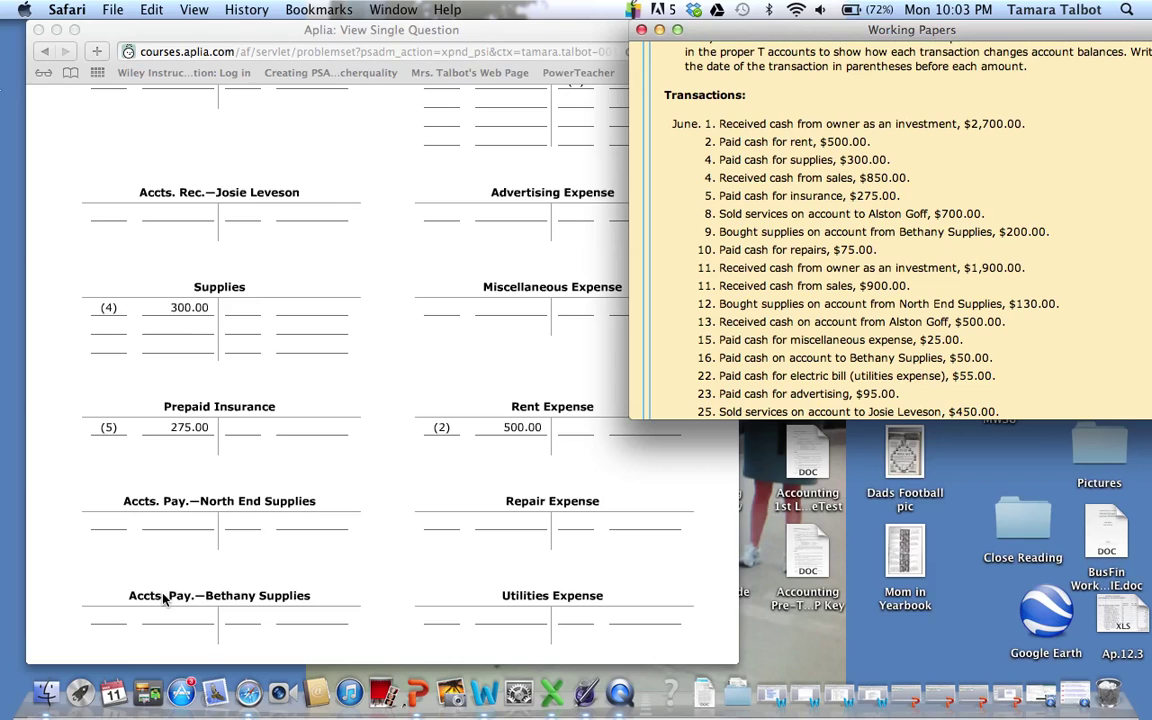
scroll(240, 445, up, 5)
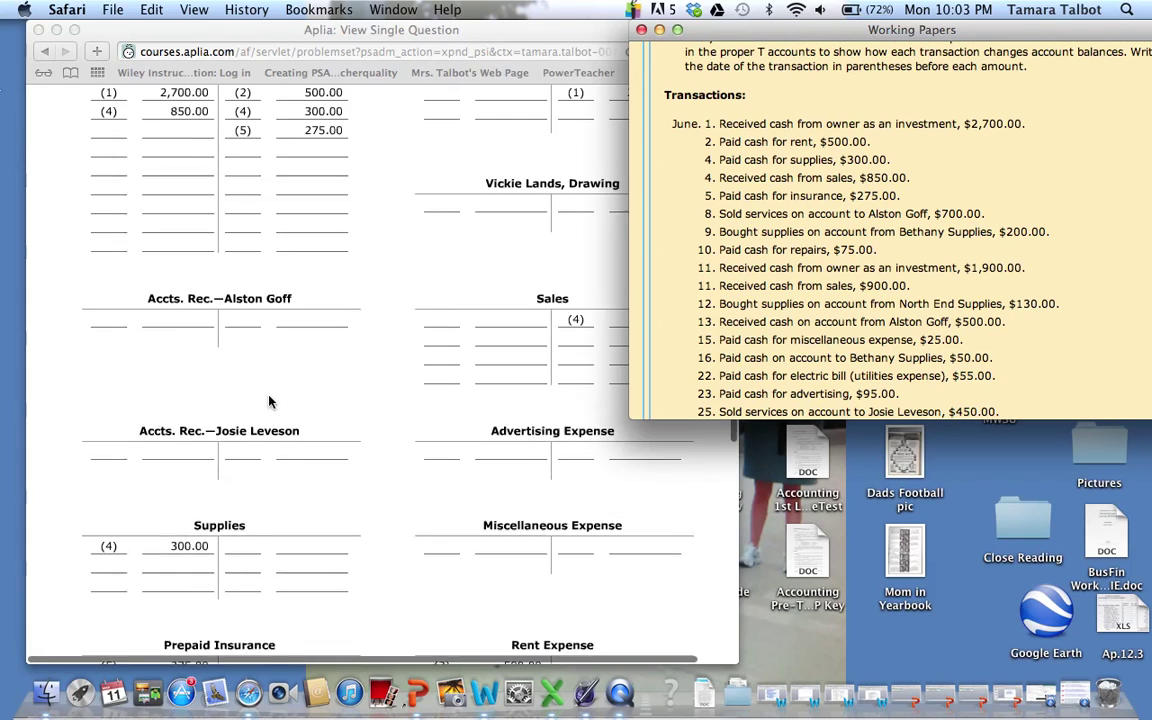
click(119, 341)
click(119, 341)
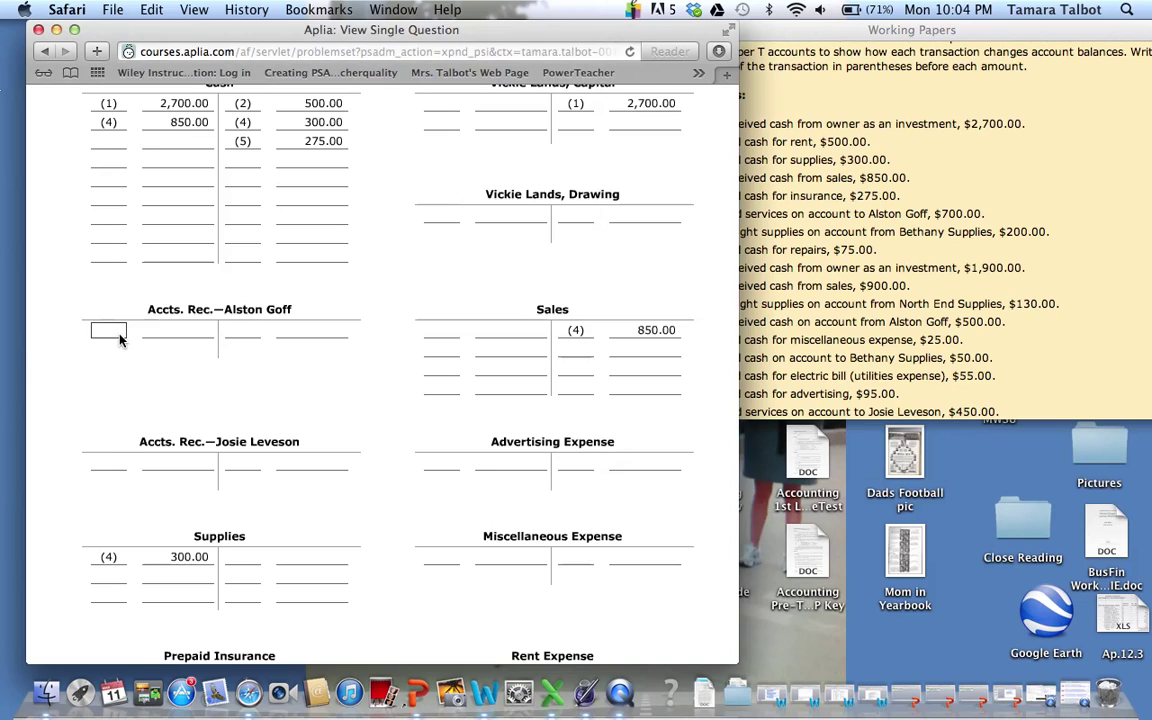
click(119, 337)
key(5)
key(Return)
key(8)
key(Return)
key(Tab)
text(700.00)
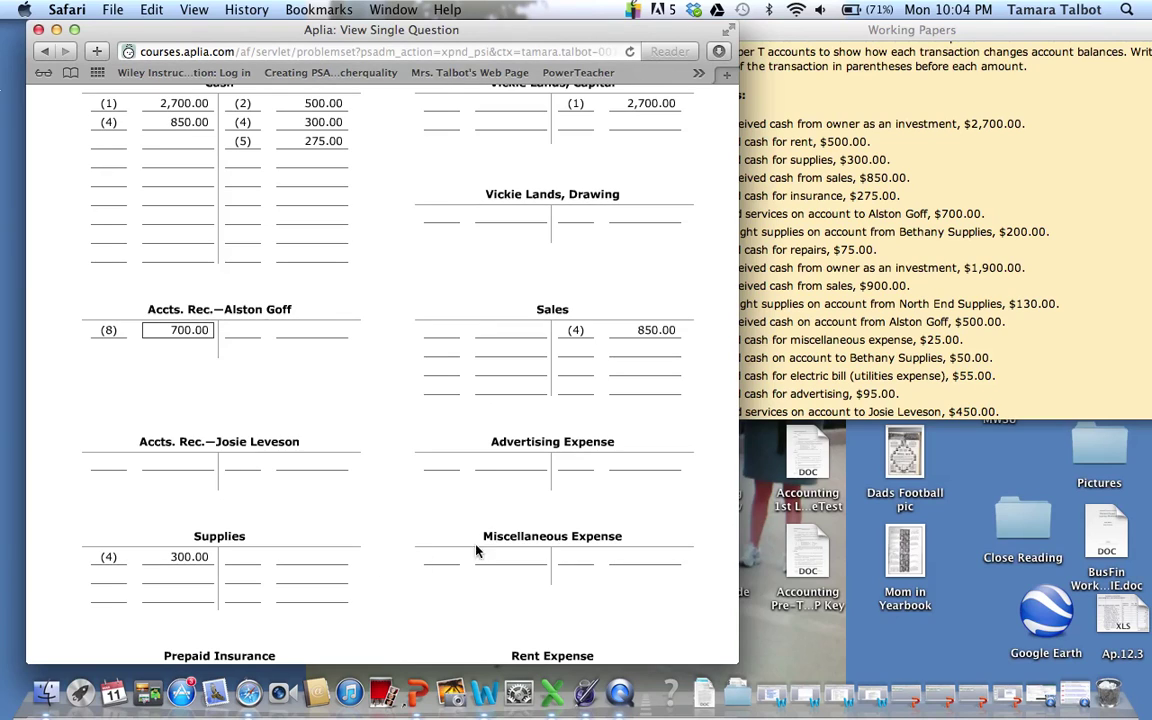
Enter the matching credit on the second credit line of Sales with date (8) and amount 700.00
click(575, 357)
text((8))
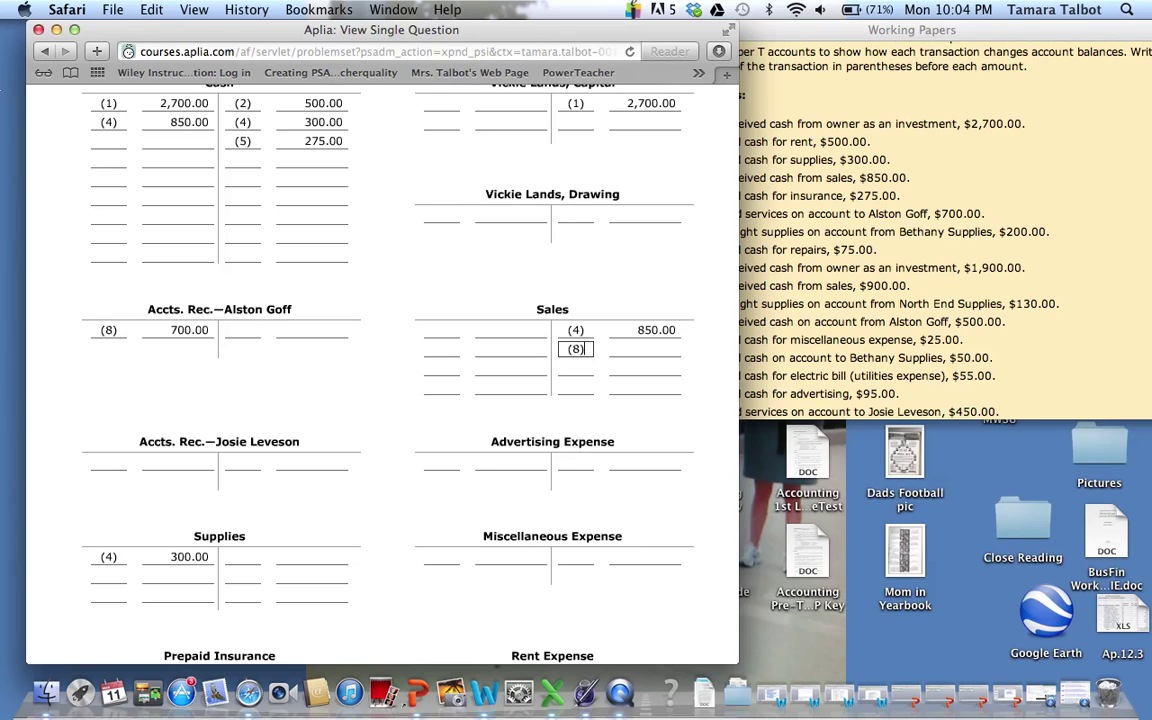
click(644, 349)
text(700)
key(Tab)
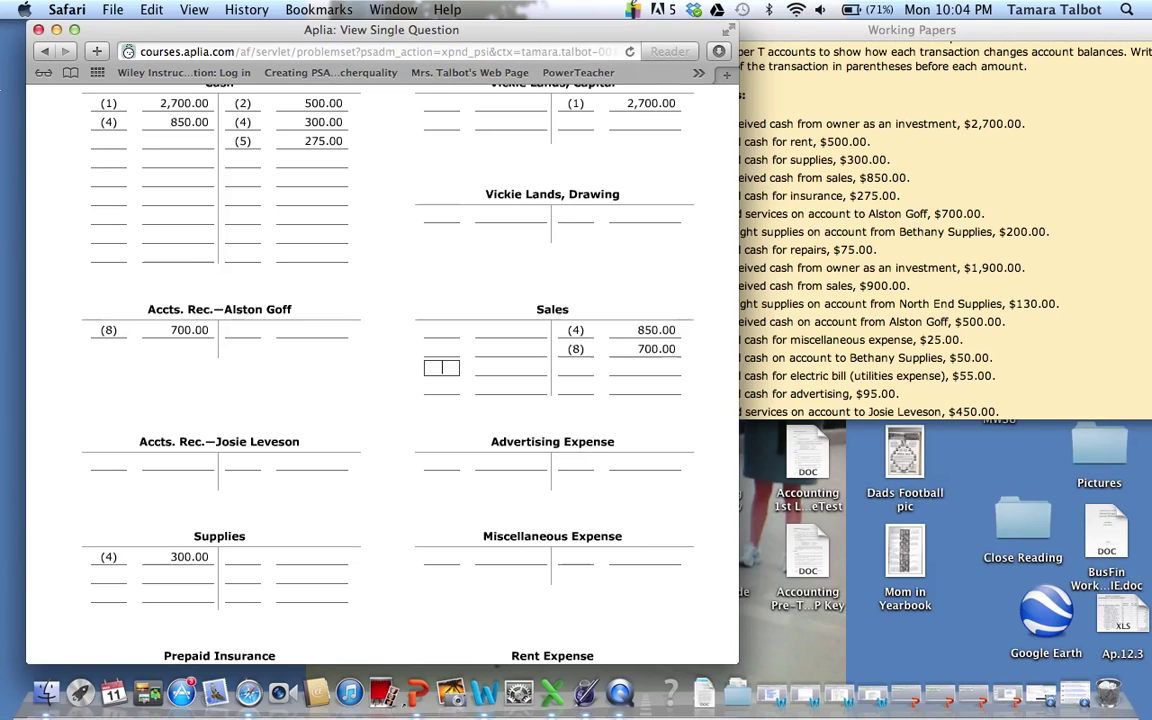
Record the June 9 supplies bought on account on the second debit line of Supplies with date (9) and amount 200.00
click(906, 262)
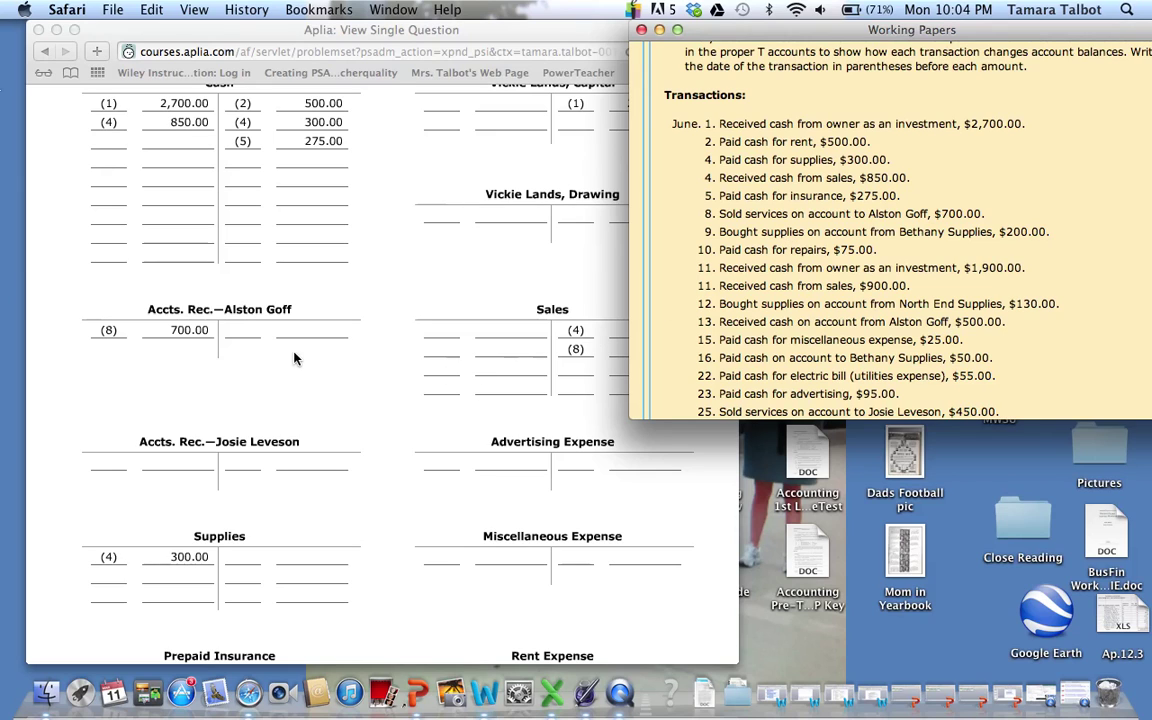
scroll(296, 435, down, 3)
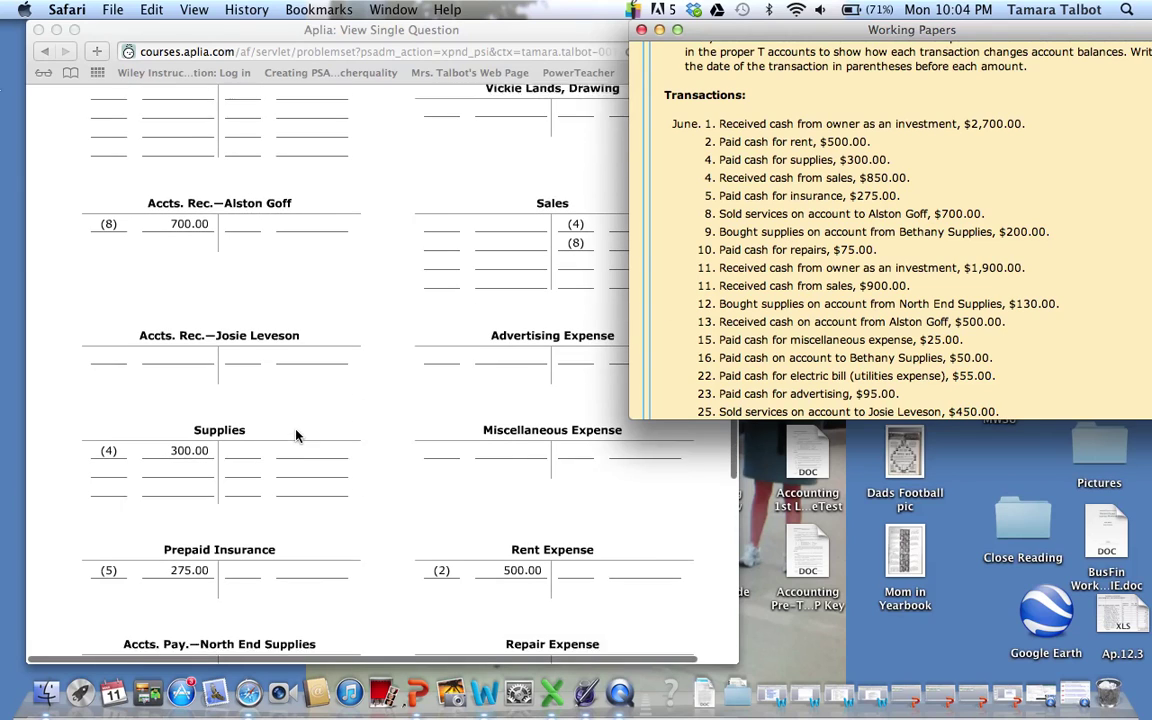
click(110, 470)
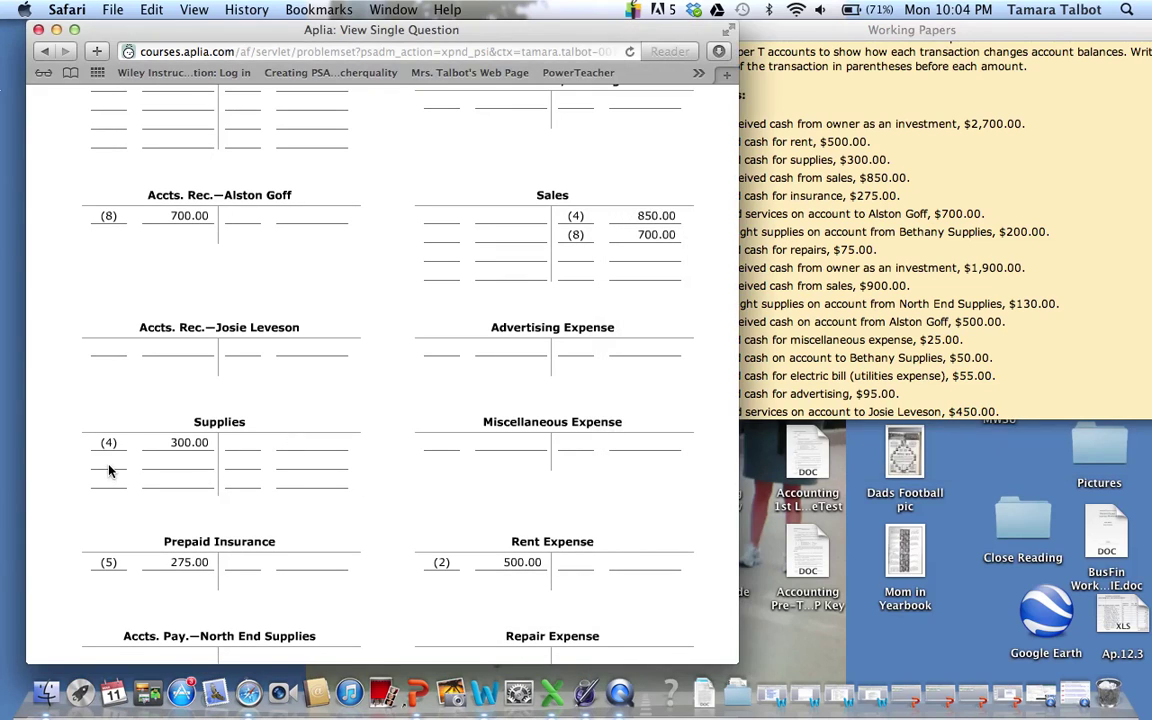
click(740, 216)
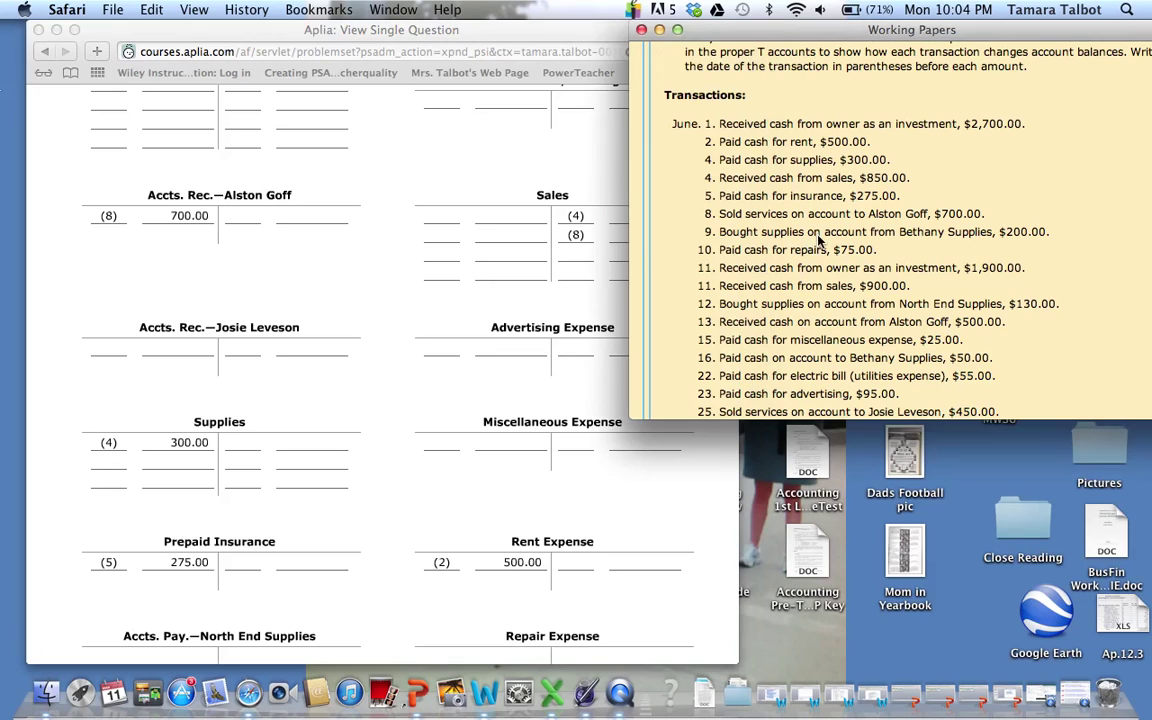
click(112, 466)
click(112, 466)
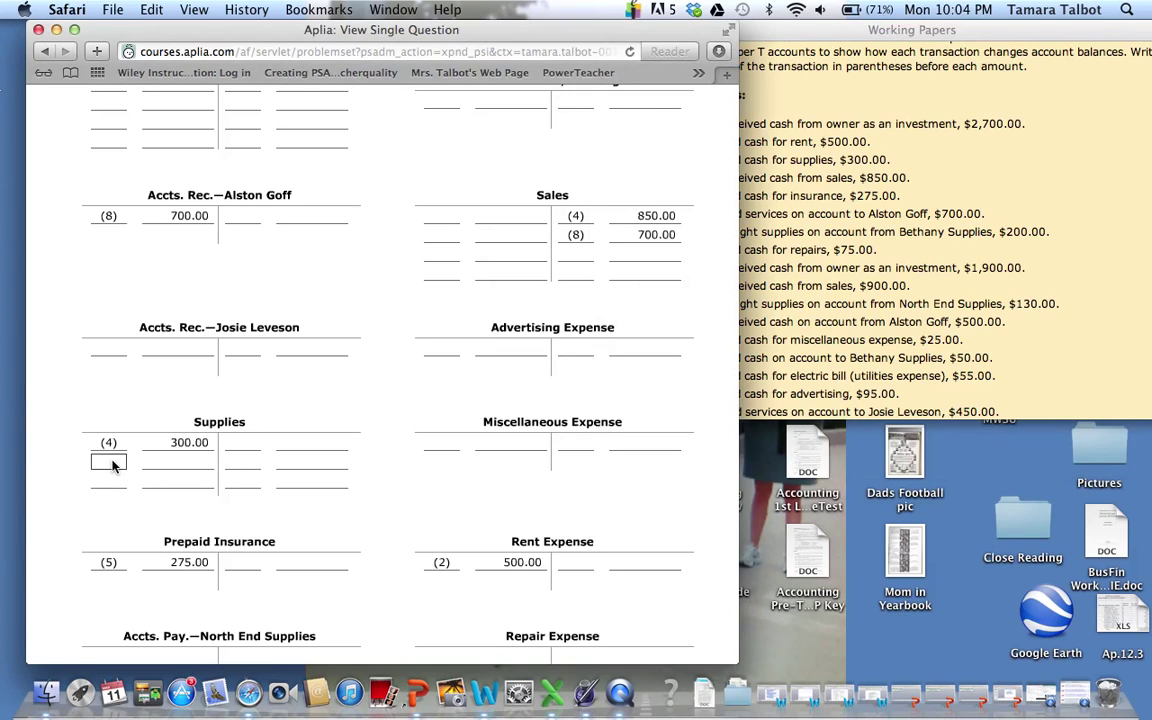
click(112, 466)
click(110, 625)
click(177, 461)
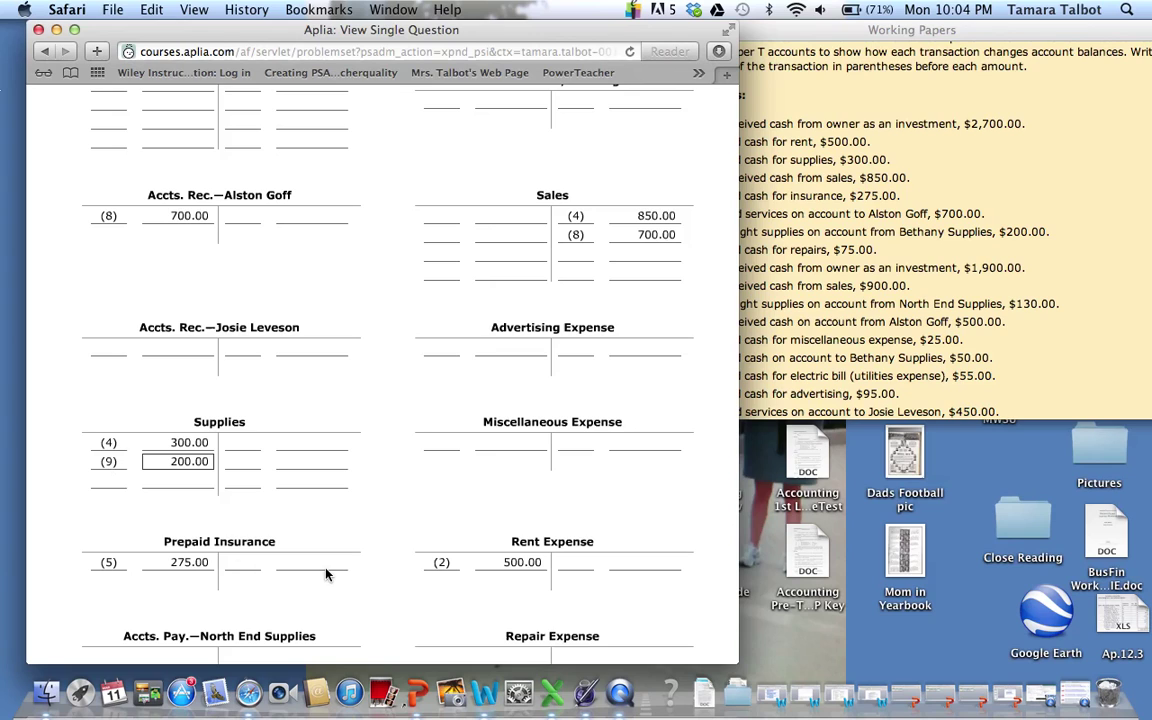
Enter the matching credit in the Accts. Pay.—Bethany Supplies account with date (9) and amount 200.00
scroll(325, 574, down, 3)
scroll(325, 574, down, 3)
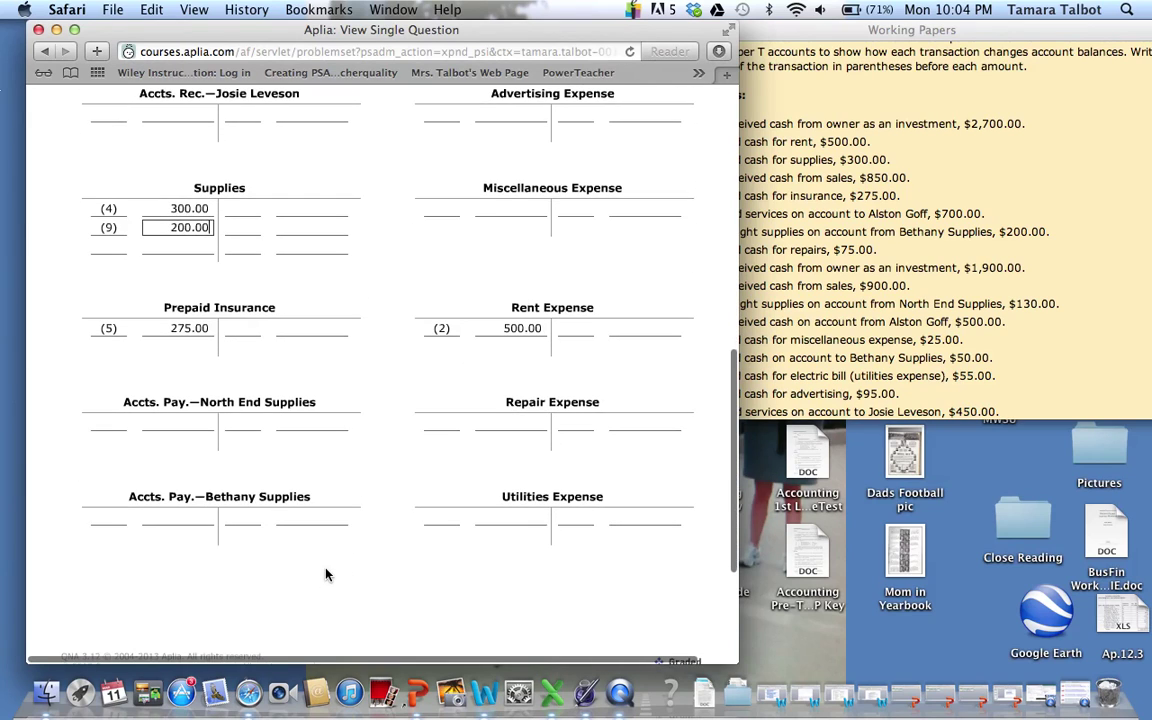
click(243, 519)
click(243, 519)
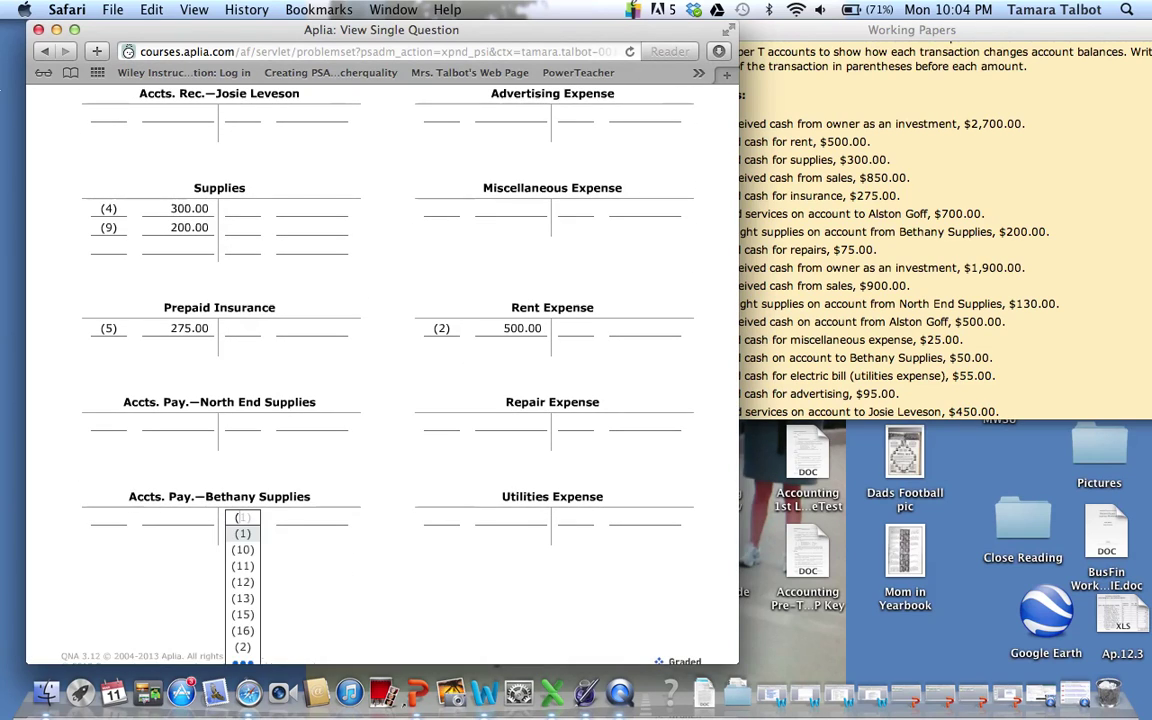
click(240, 462)
click(311, 517)
text(2)
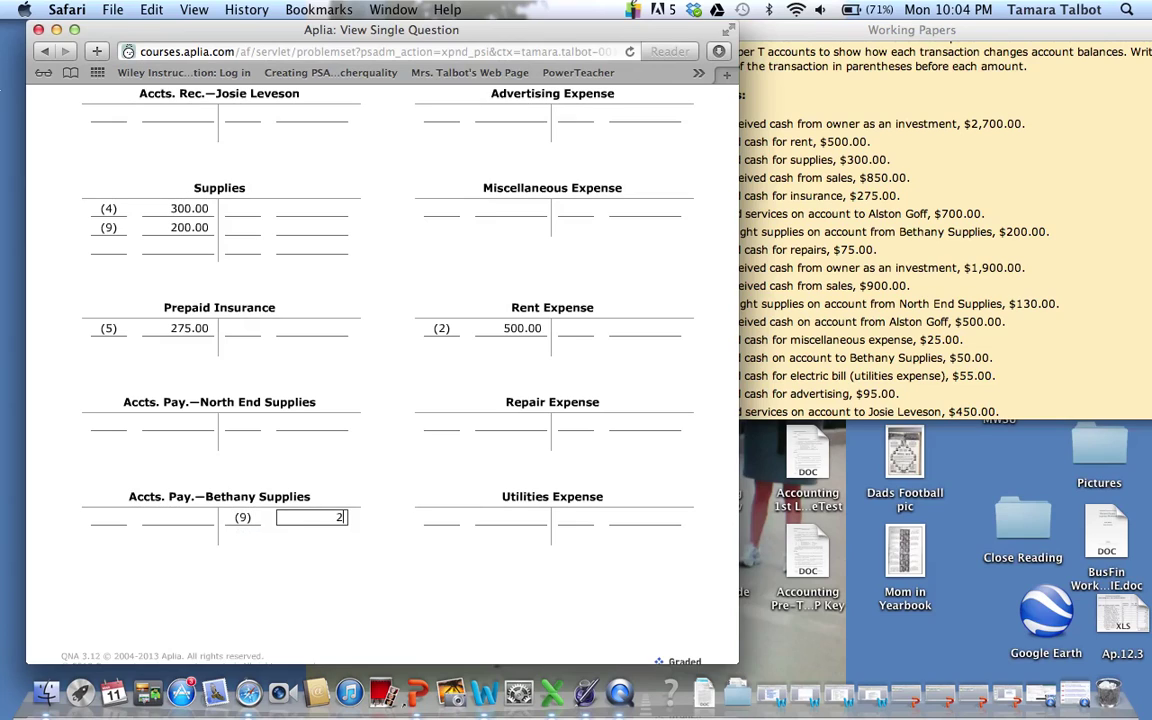
text(00)
key(Tab)
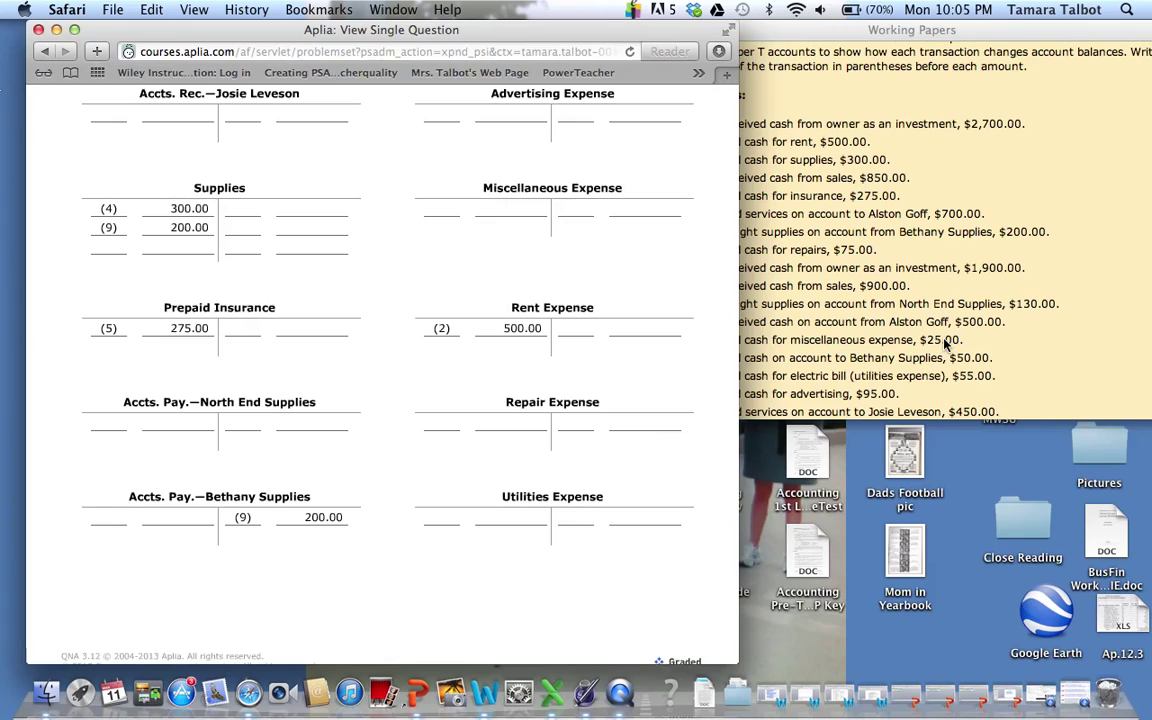
Record the June 10 cash payment for repairs on the fourth credit line of Cash with date (10) and amount 75.00
click(852, 310)
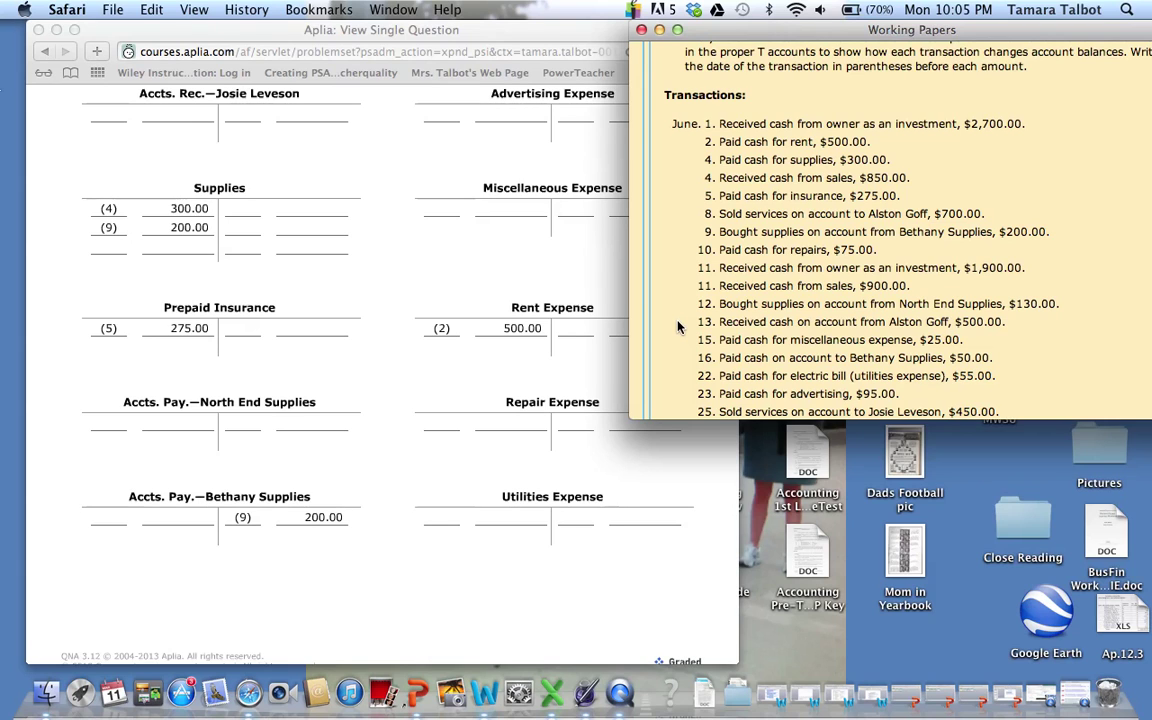
scroll(677, 327, up, 5)
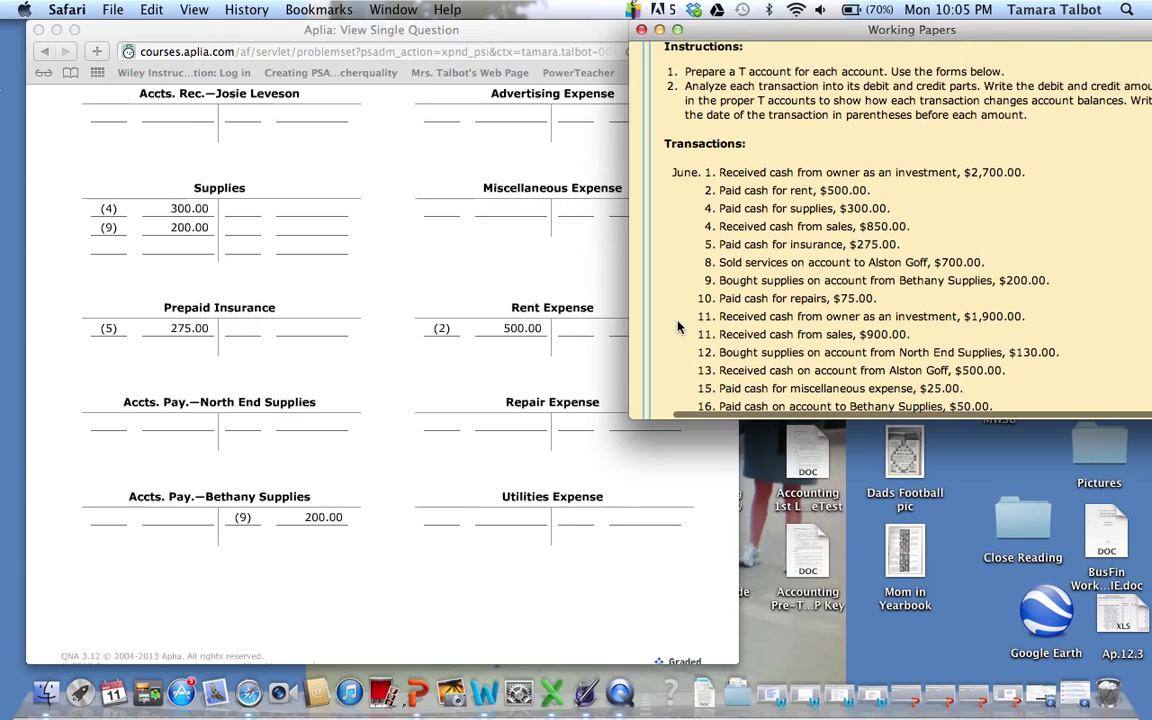
scroll(677, 327, up, 1)
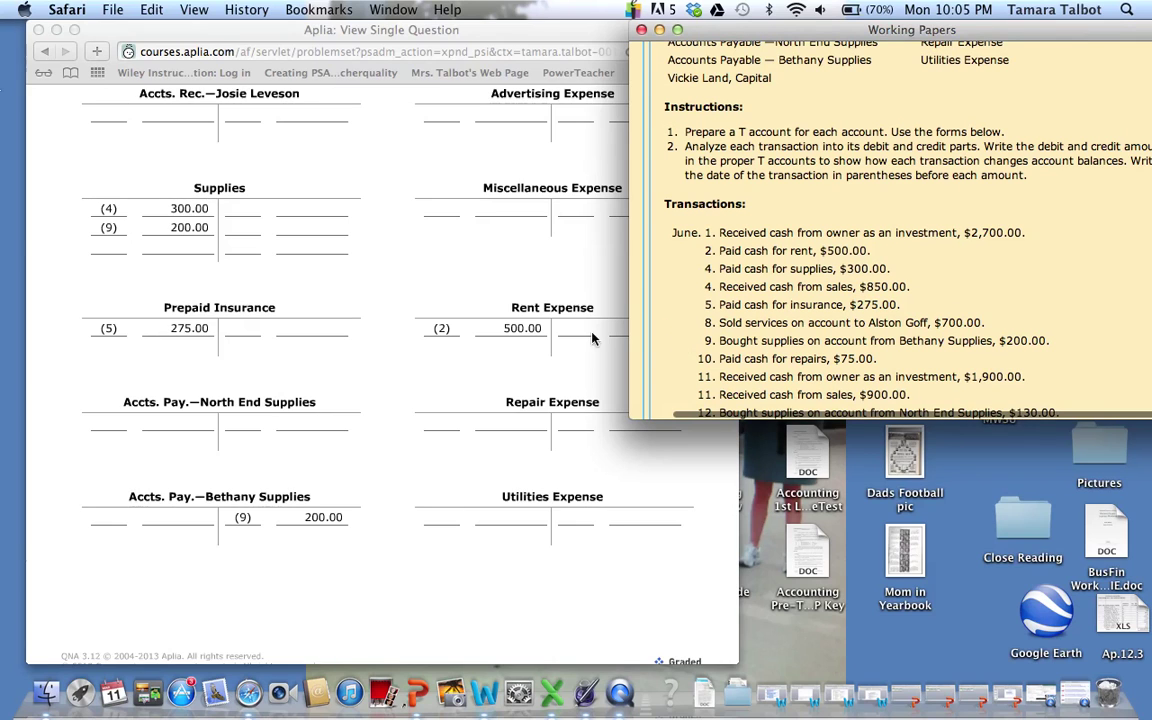
scroll(392, 267, up, 10)
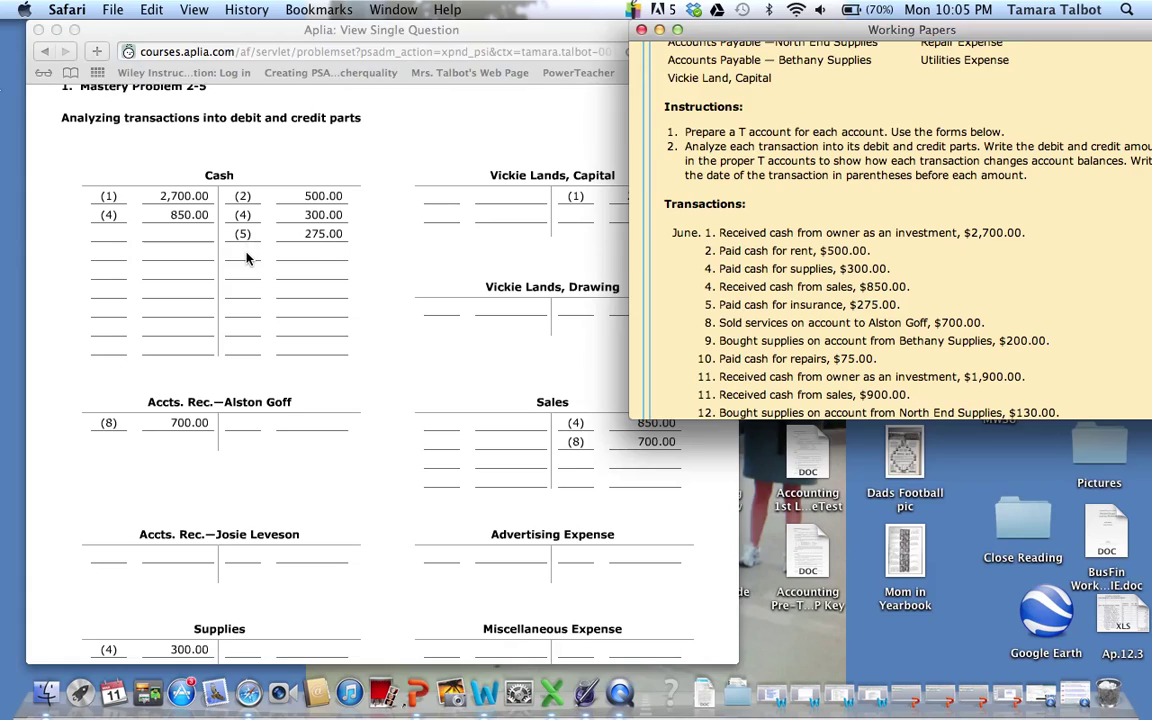
click(283, 259)
click(779, 259)
click(240, 264)
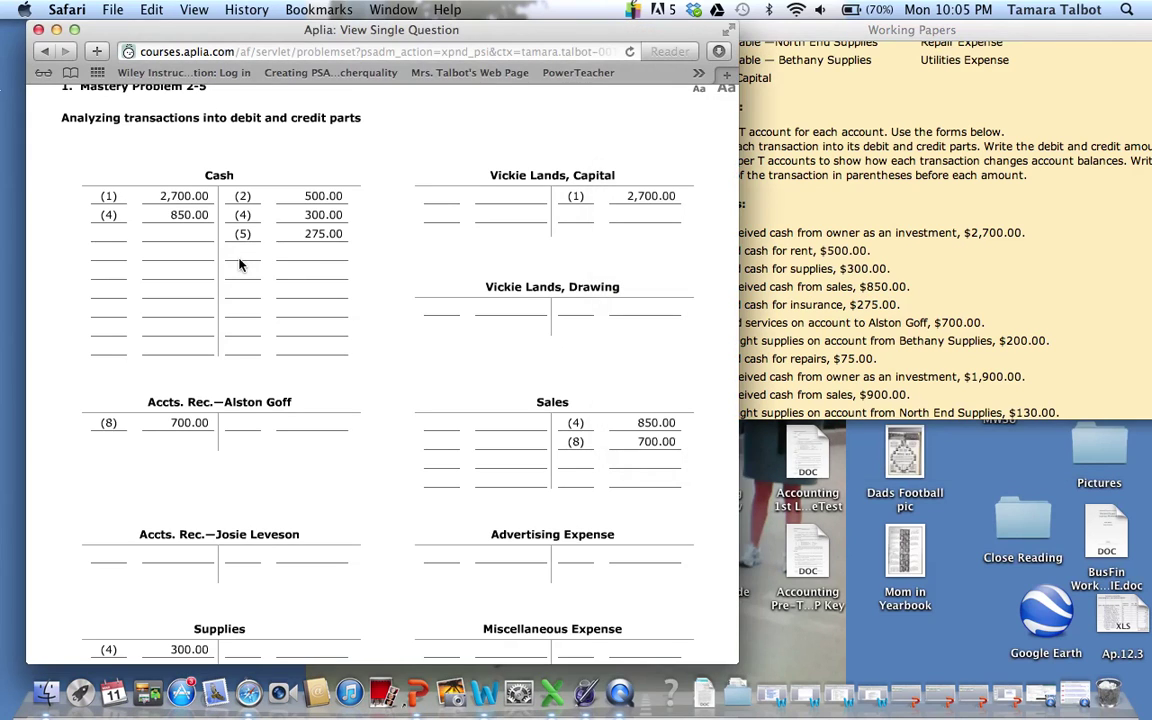
click(240, 260)
click(240, 264)
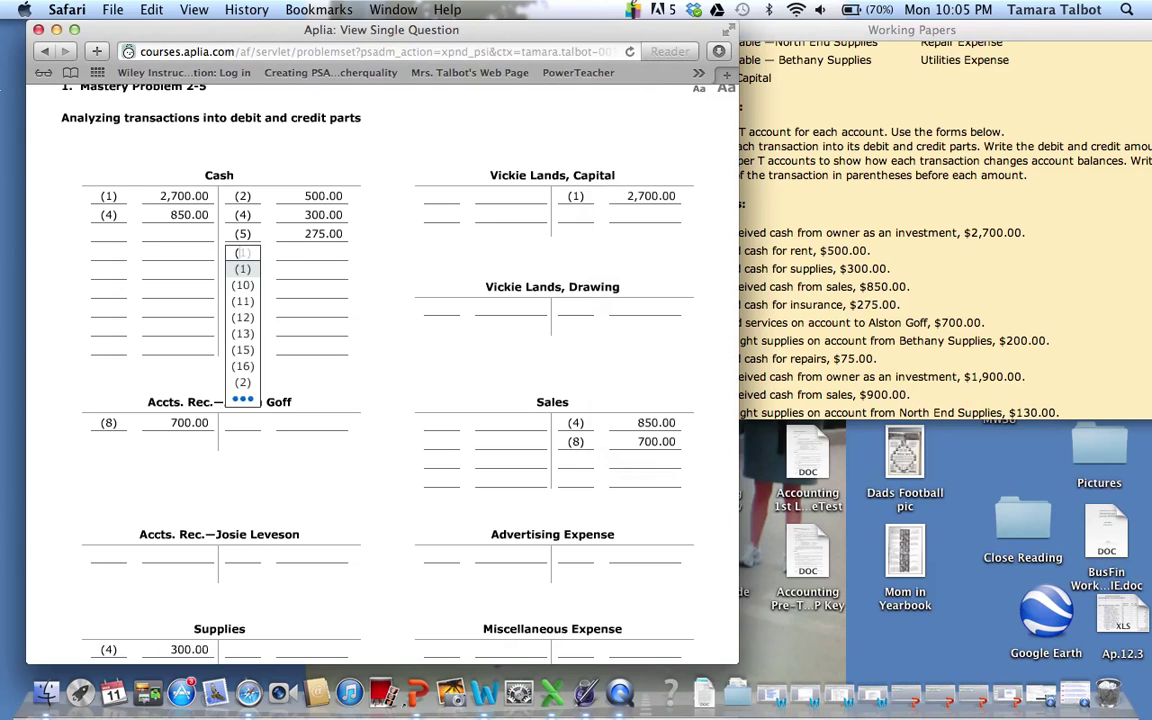
click(240, 284)
click(311, 252)
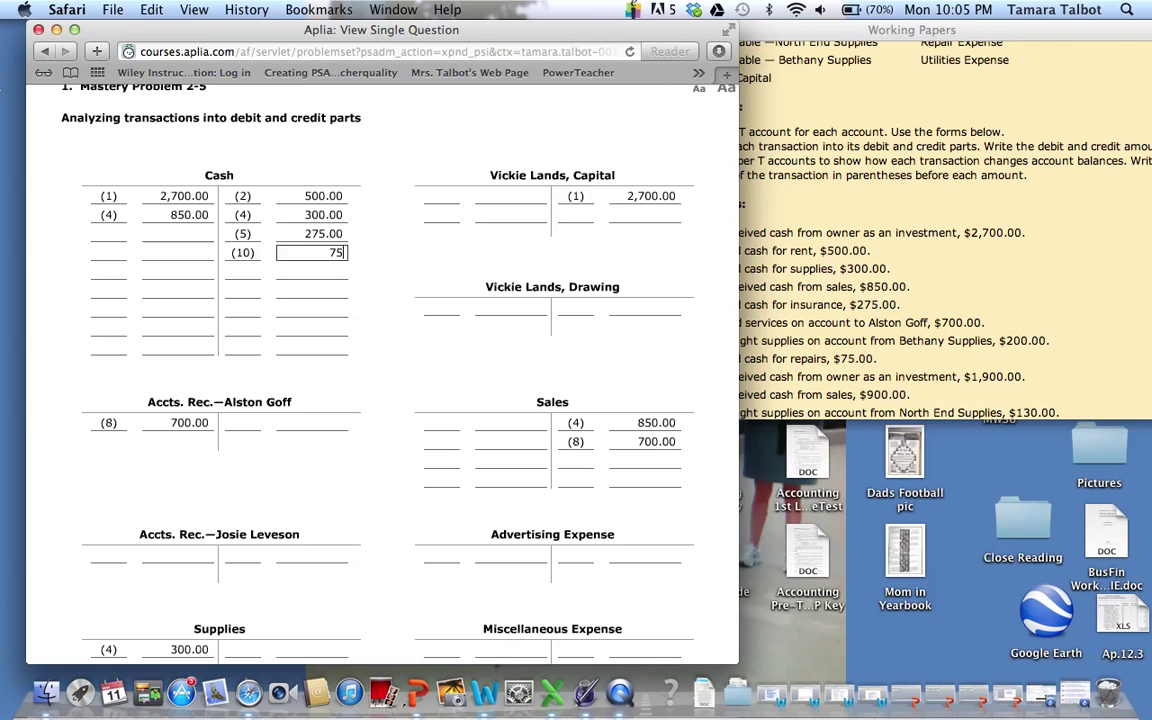
Enter the matching debit in the Repair Expense account with date (10) and amount 75.00
scroll(452, 451, down, 10)
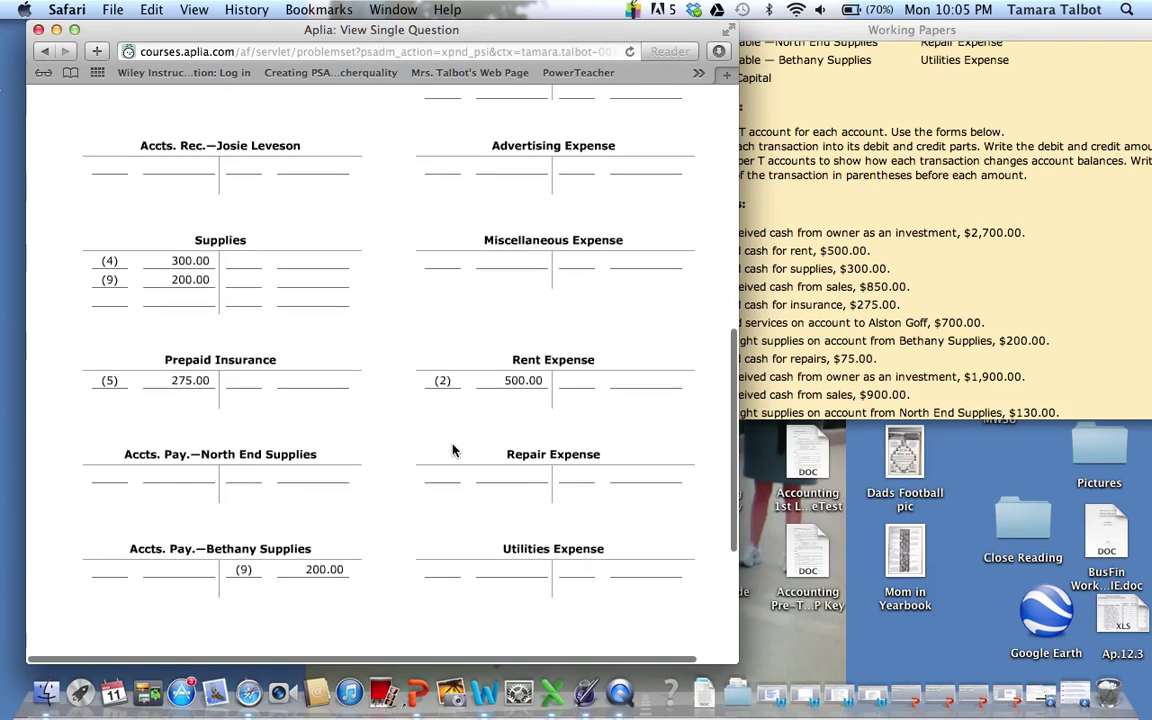
click(446, 477)
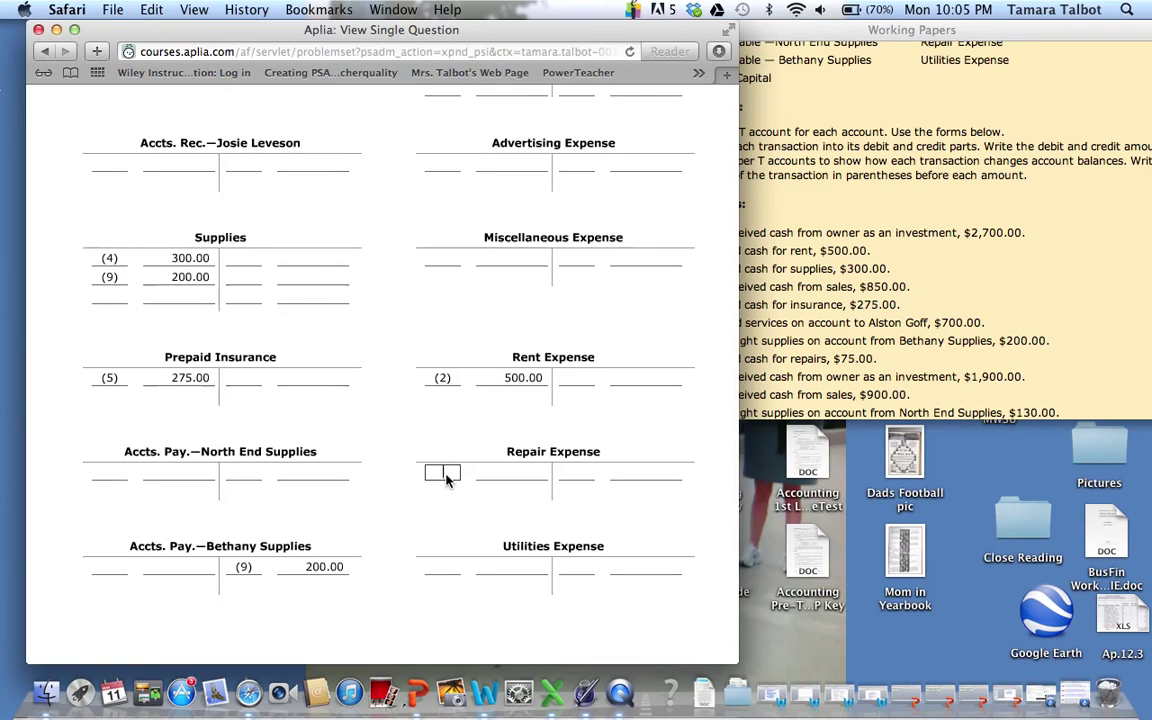
click(446, 477)
key(Down)
key(Down)
key(Return)
key(Tab)
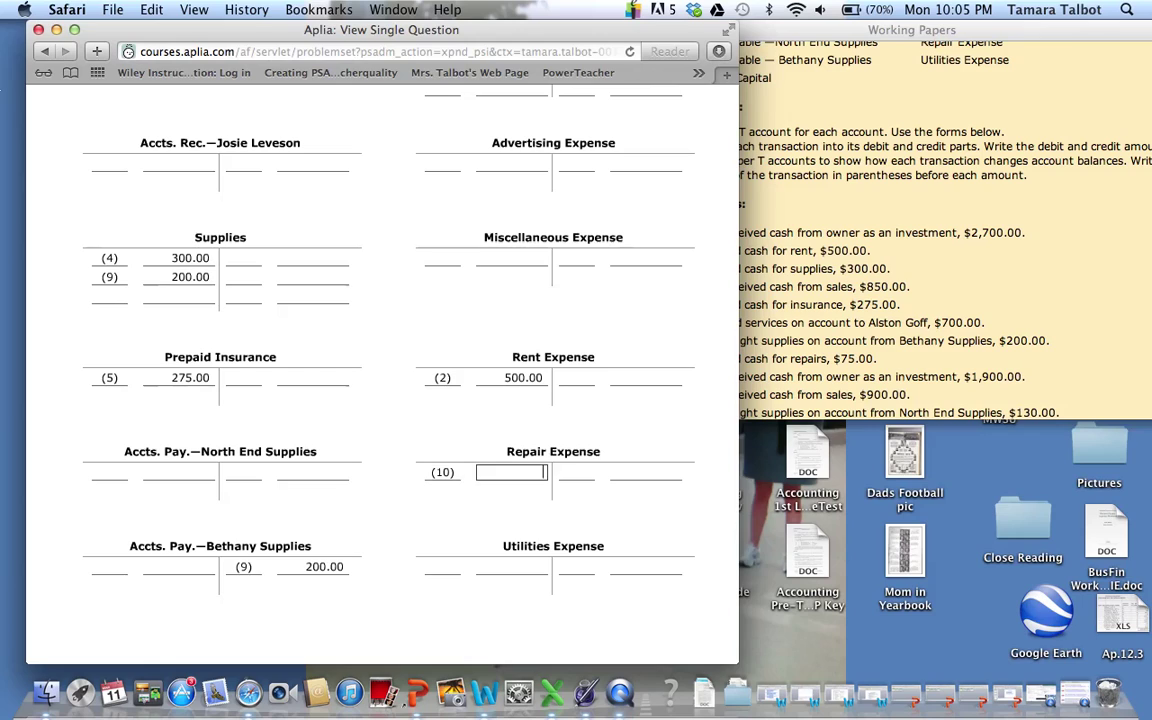
text(75)
key(Tab)
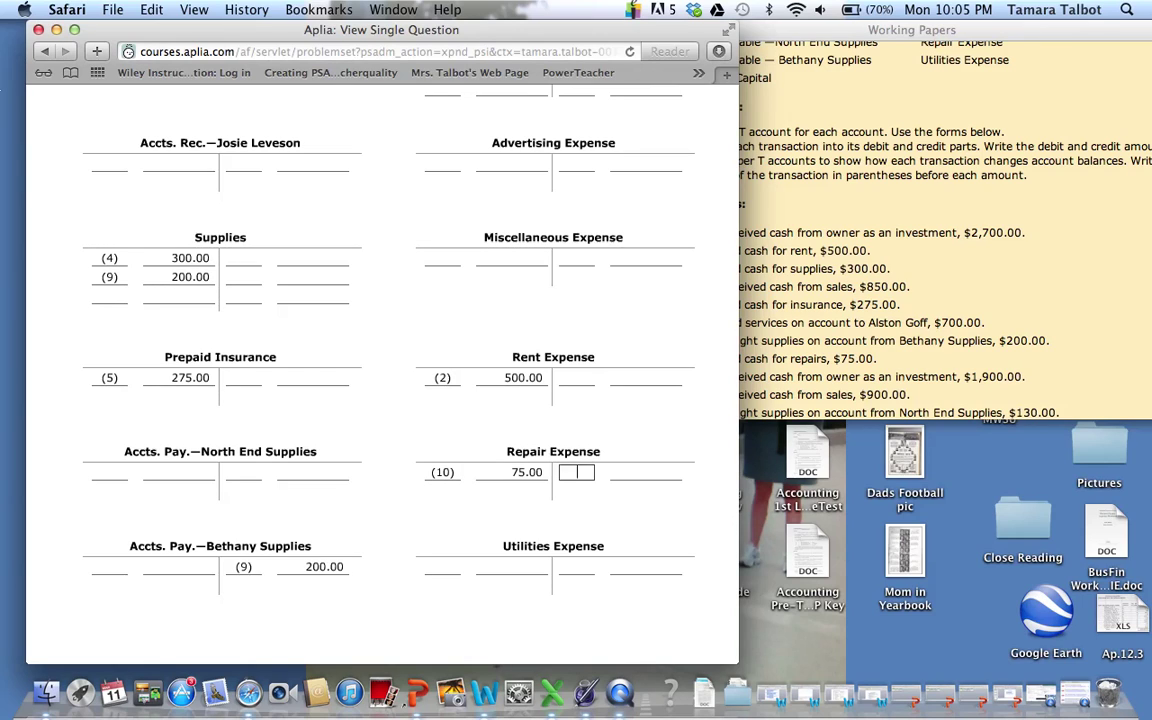
click(1026, 317)
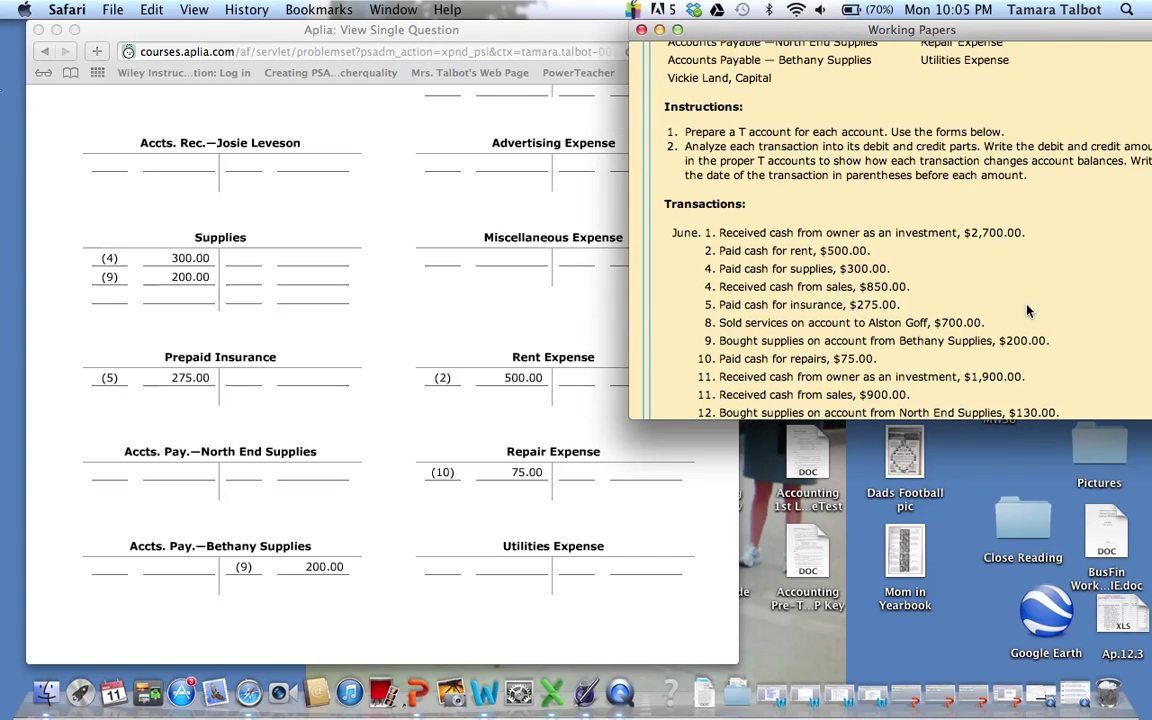